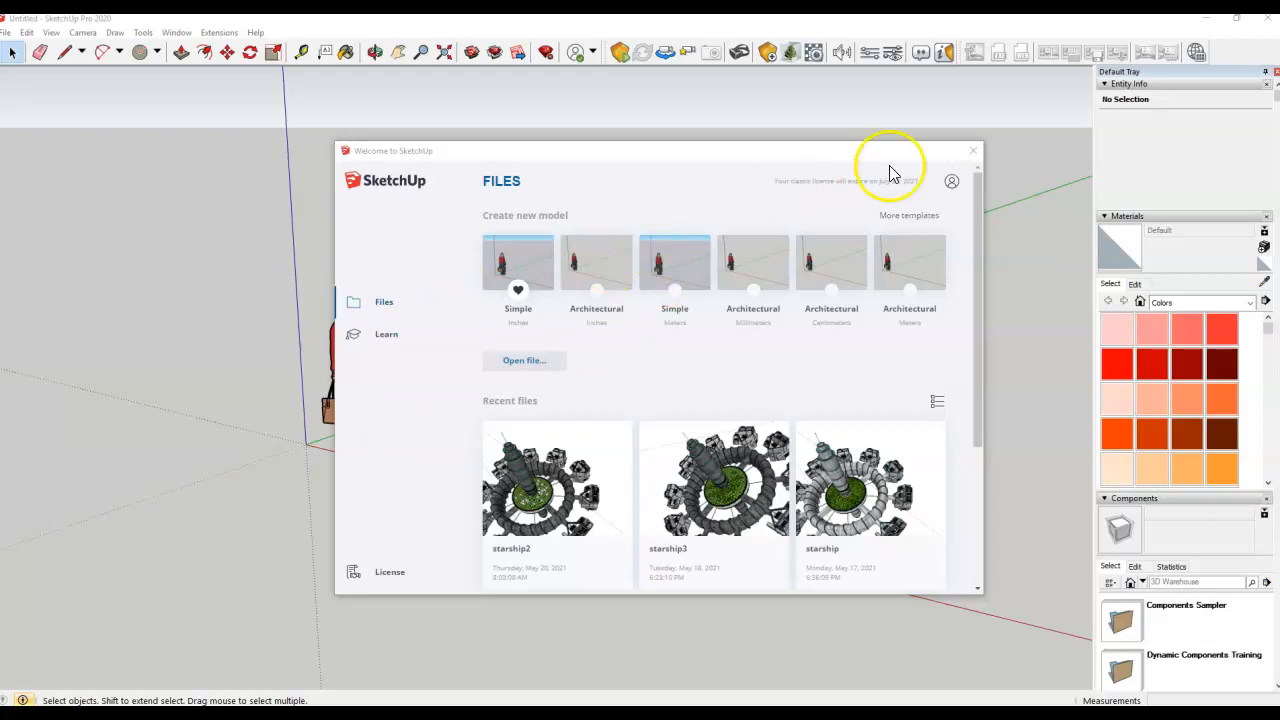
Dismiss the Welcome screen and delete the default woman figure so only the axes remain
click(973, 151)
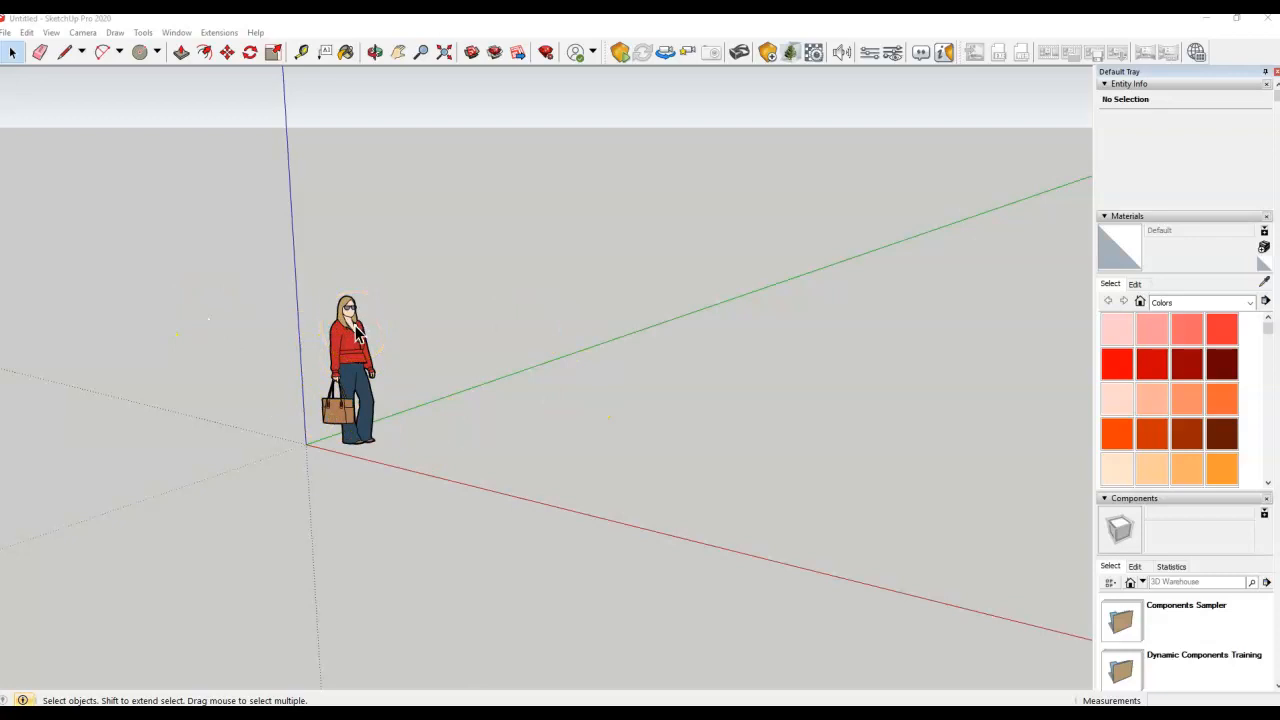
click(12, 52)
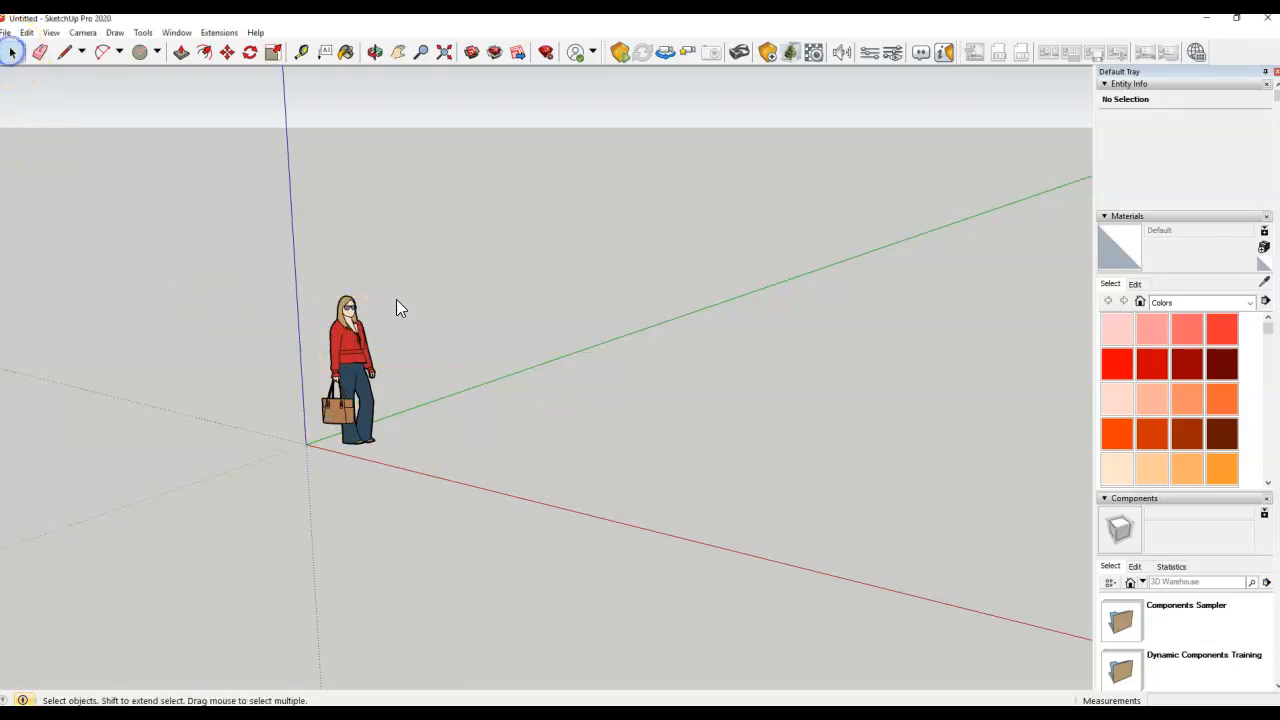
click(358, 357)
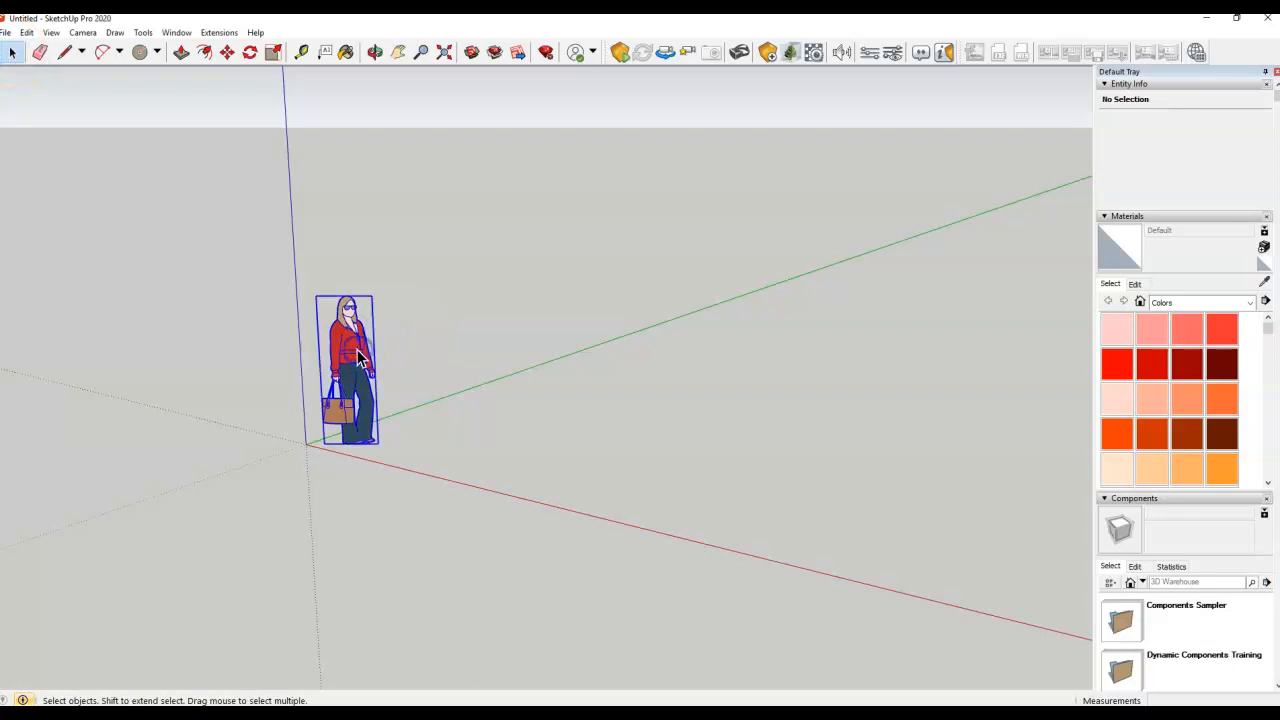
key(Delete)
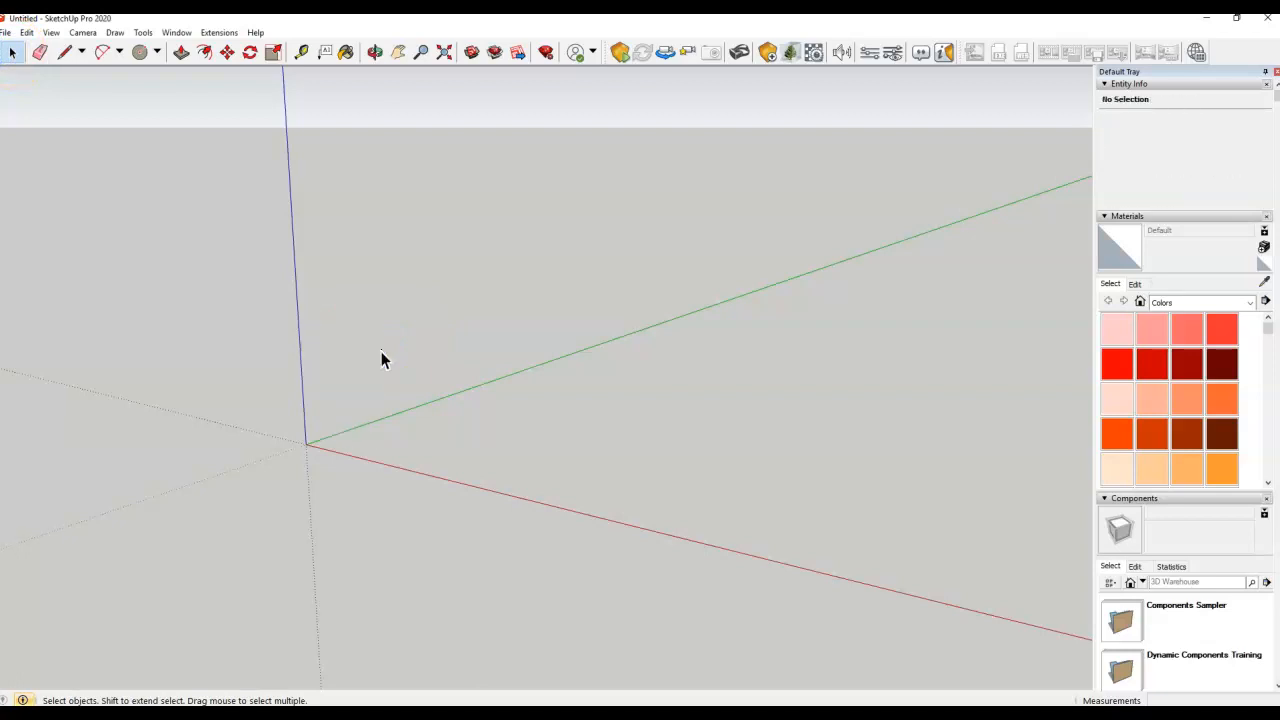
click(371, 334)
click(766, 471)
click(514, 229)
click(454, 171)
click(456, 168)
click(463, 145)
click(468, 530)
click(488, 166)
click(486, 94)
click(478, 103)
click(426, 344)
Start a Line outline at the origin and draw the first 45' edge along the red axis
click(66, 53)
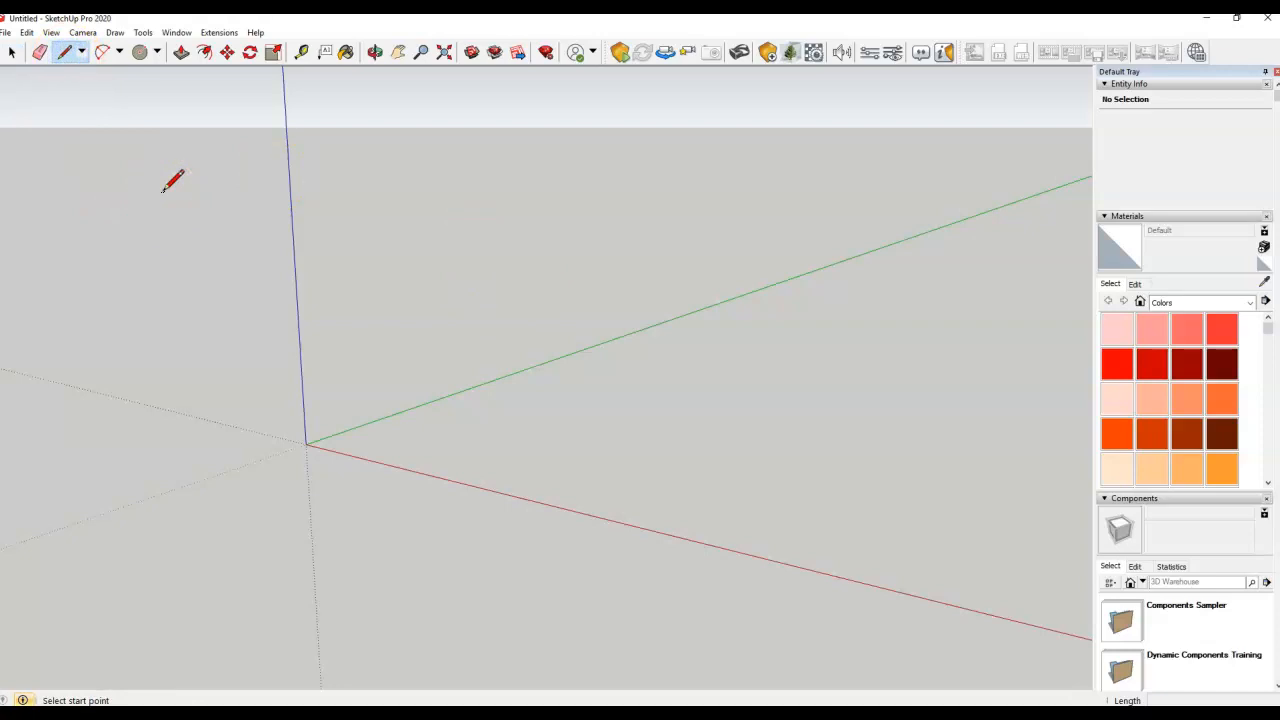
middle_drag(414, 323, 480, 383)
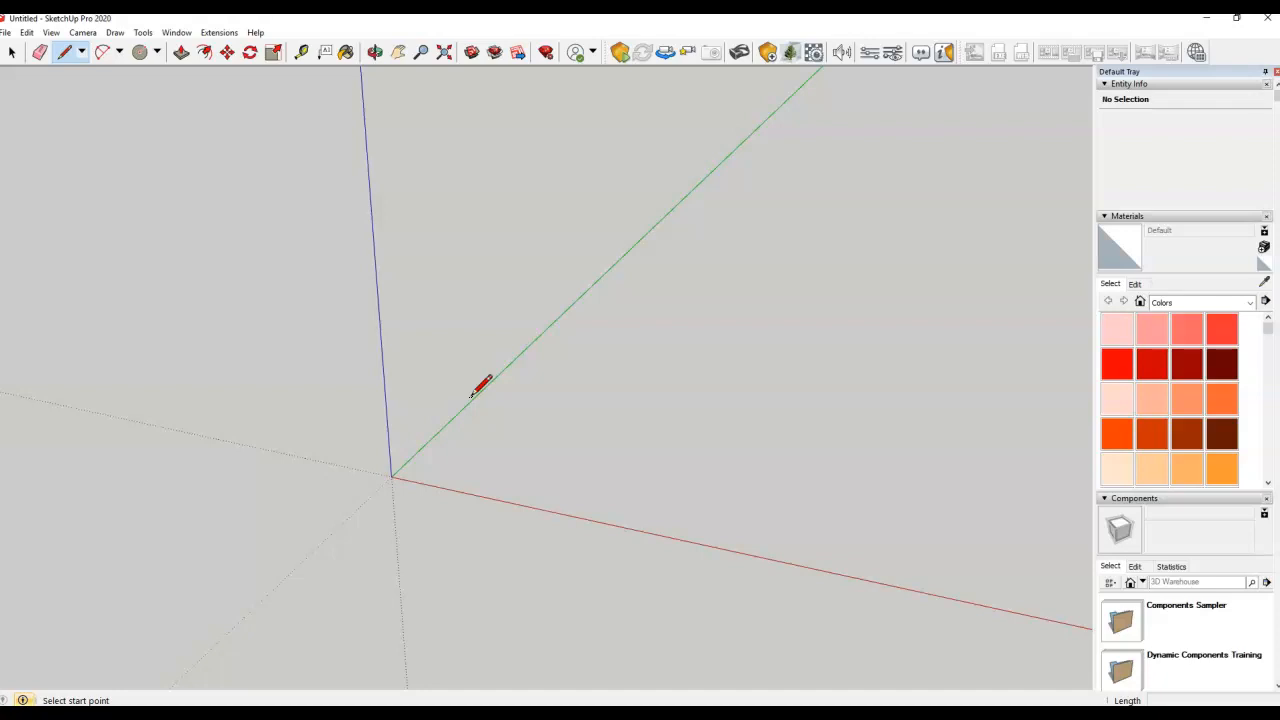
click(491, 369)
click(480, 383)
click(391, 477)
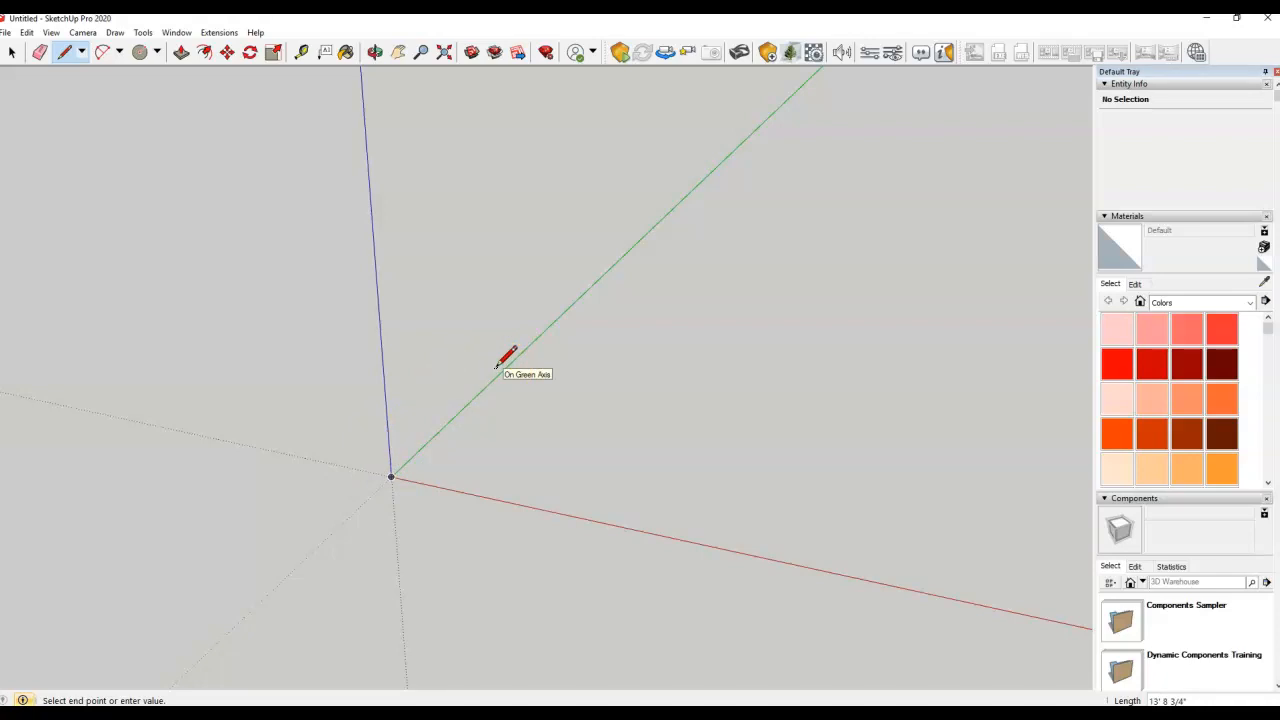
drag(515, 430, 545, 510)
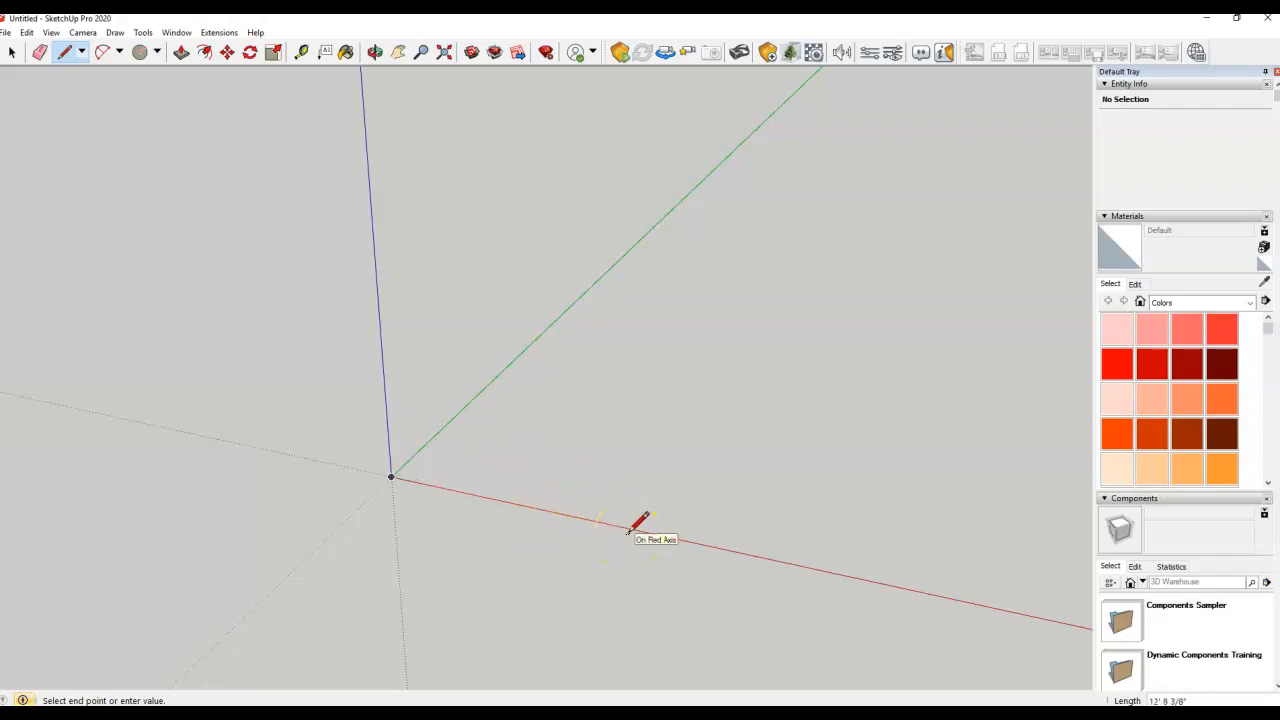
click(600, 522)
Draw the edges along green and back to the origin, closing the 45' × 25' face
middle_drag(600, 522, 555, 380)
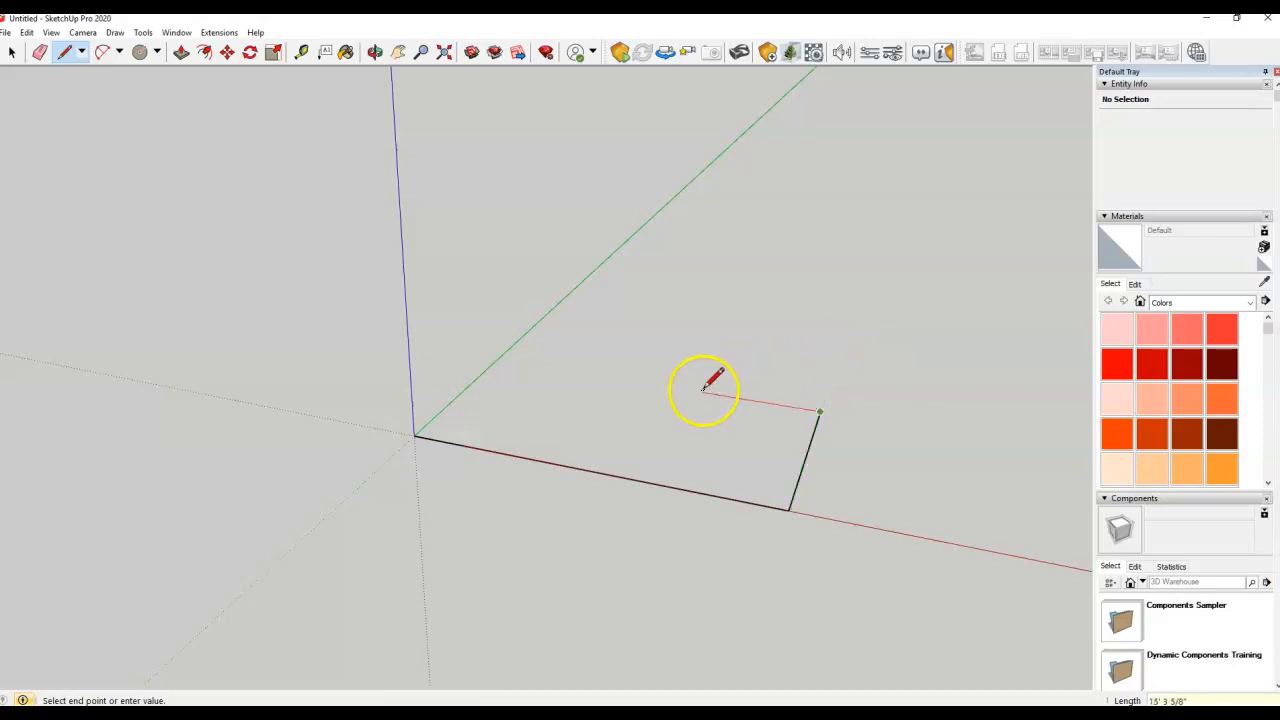
click(499, 358)
drag(499, 358, 416, 434)
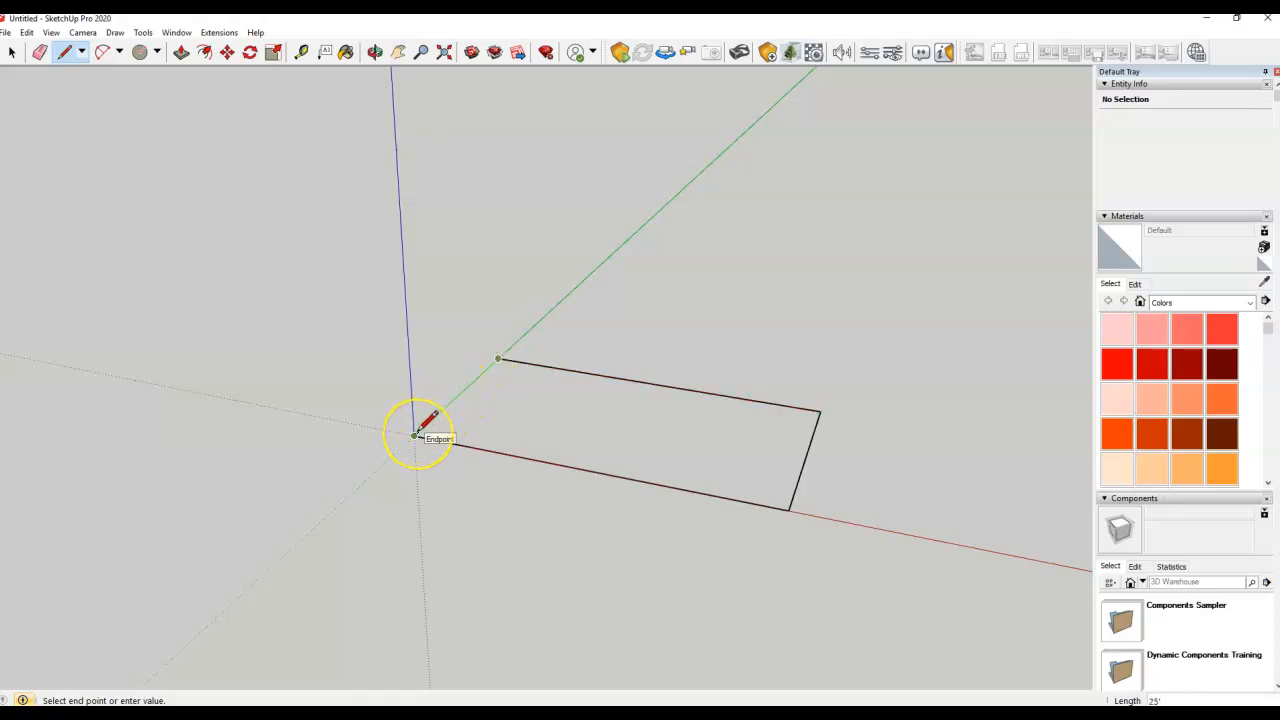
click(416, 434)
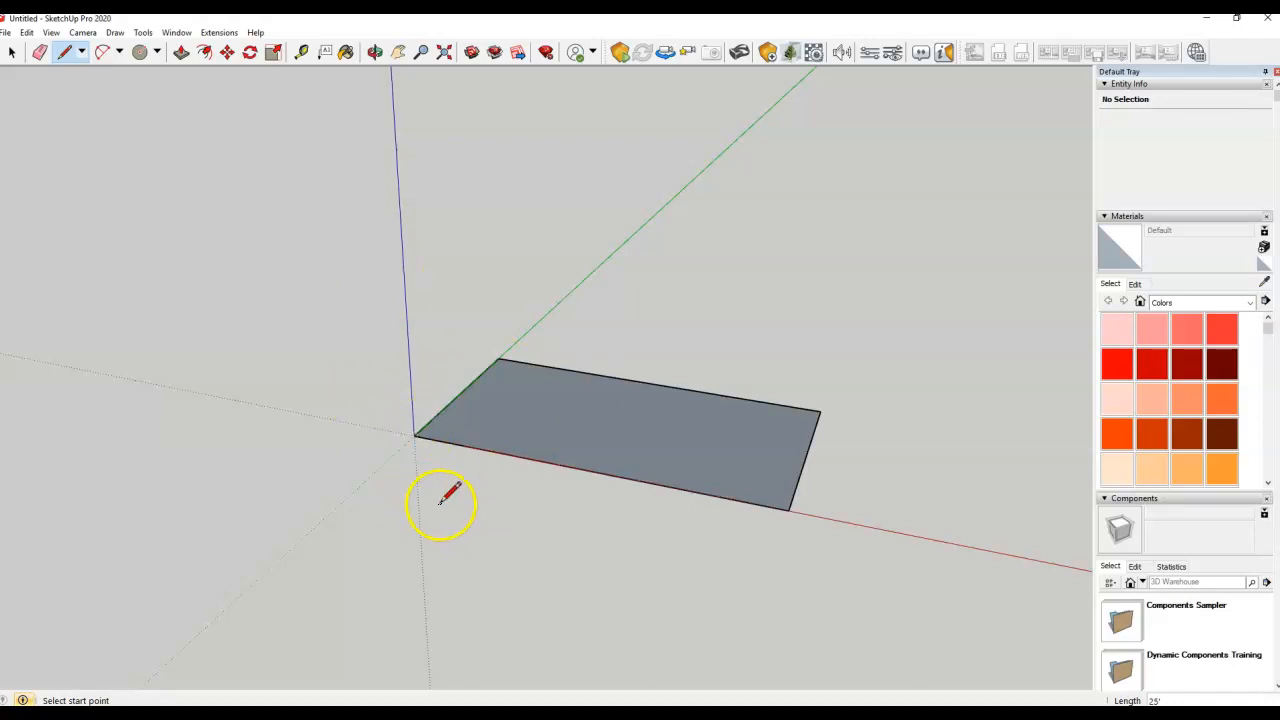
middle_drag(463, 197, 557, 323)
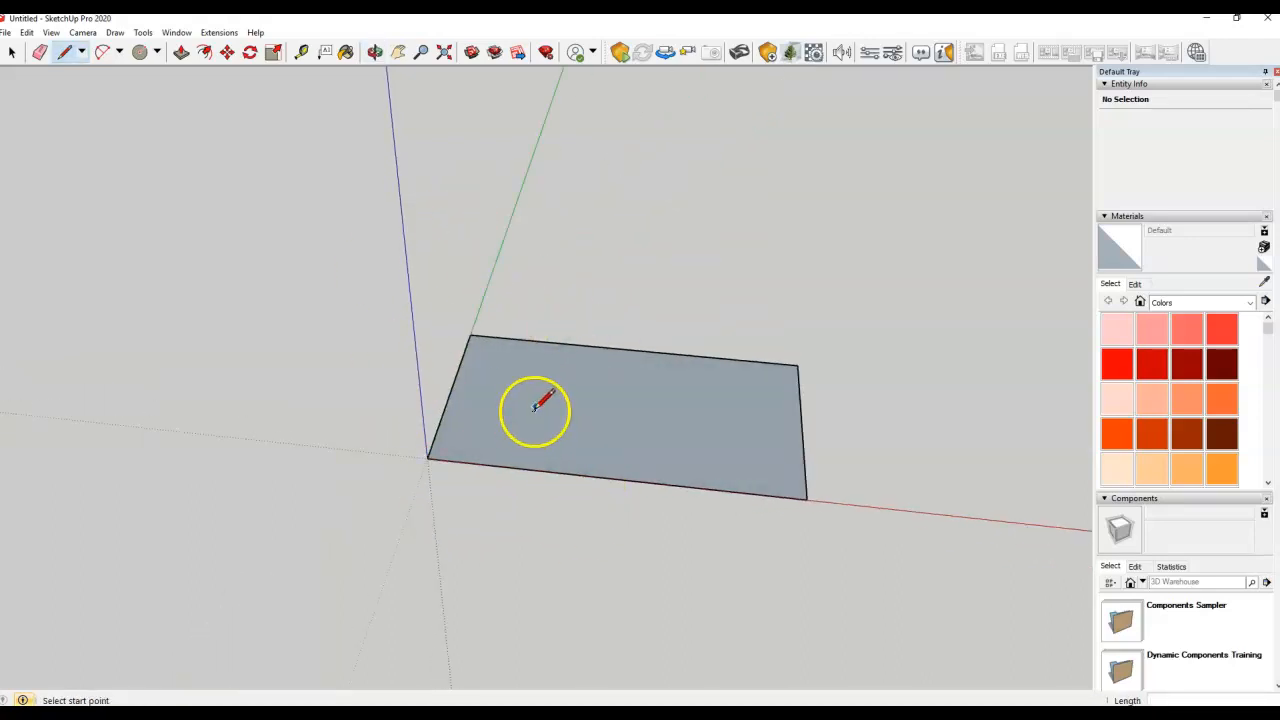
scroll(597, 418, up, 2)
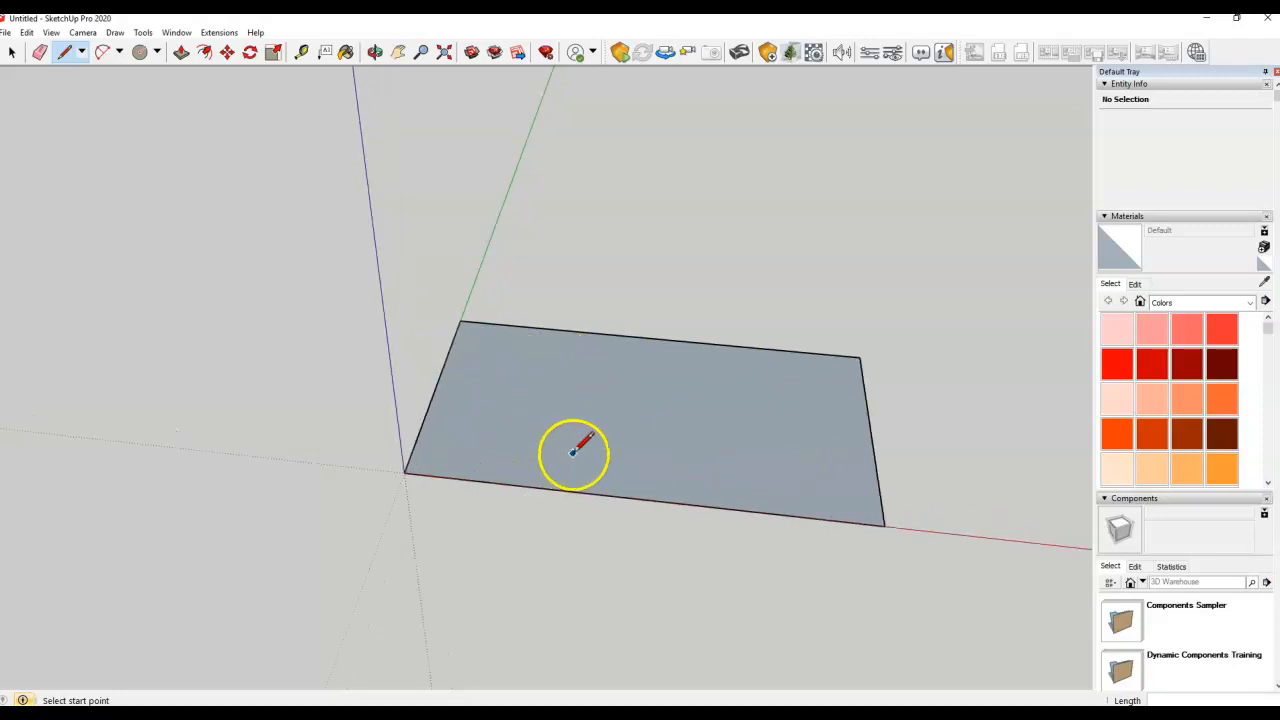
scroll(214, 349, down, 2)
middle_drag(585, 445, 526, 429)
scroll(520, 429, up, 2)
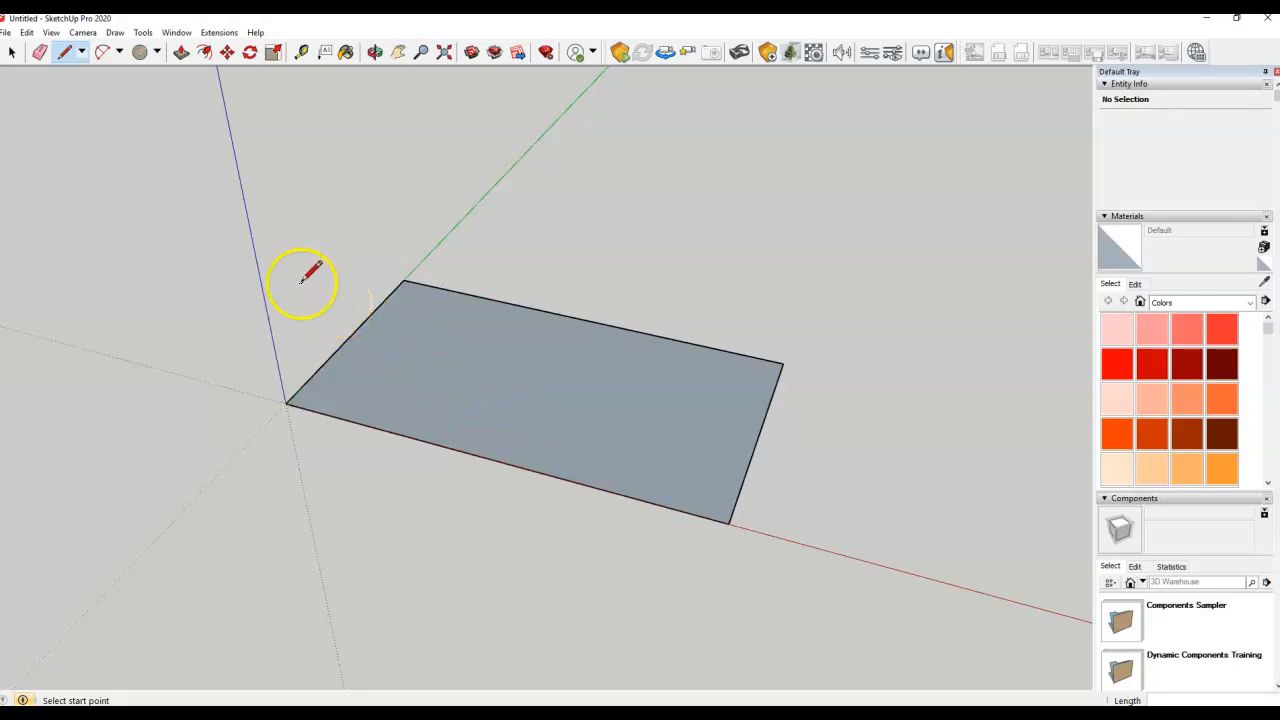
Push/Pull the rectangle face 25' upward into a solid box
click(180, 53)
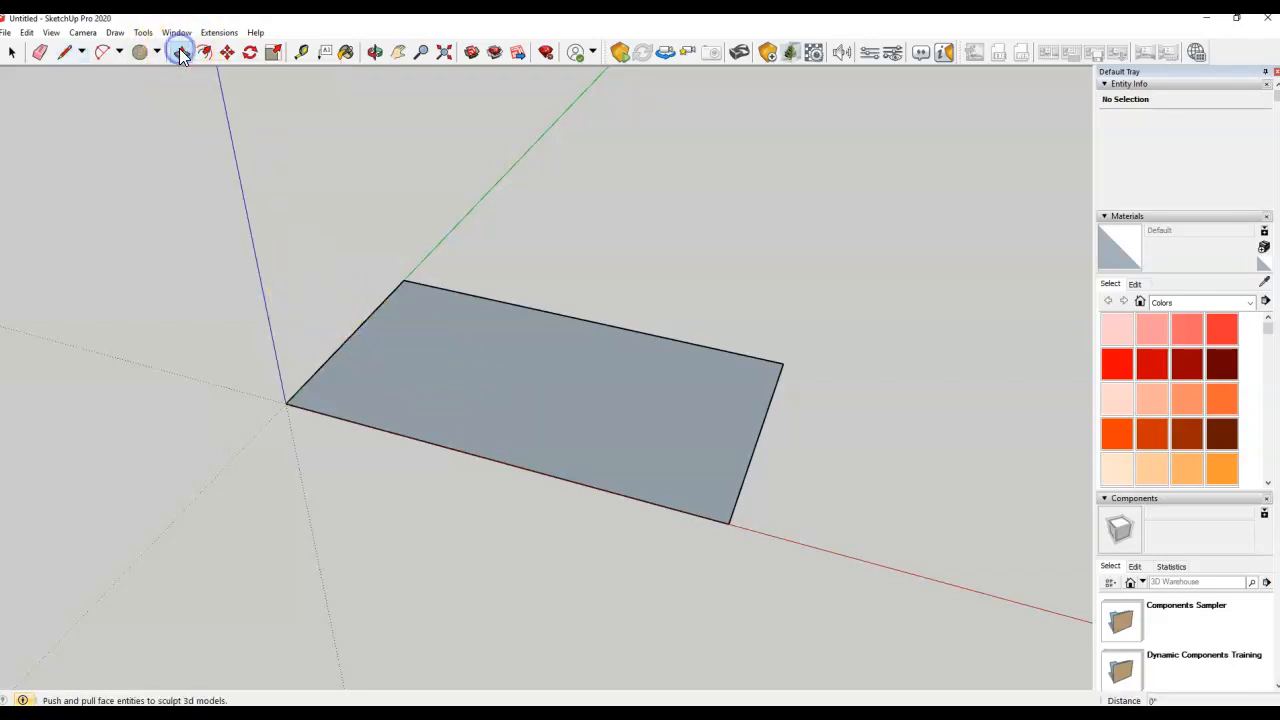
scroll(440, 320, down, 3)
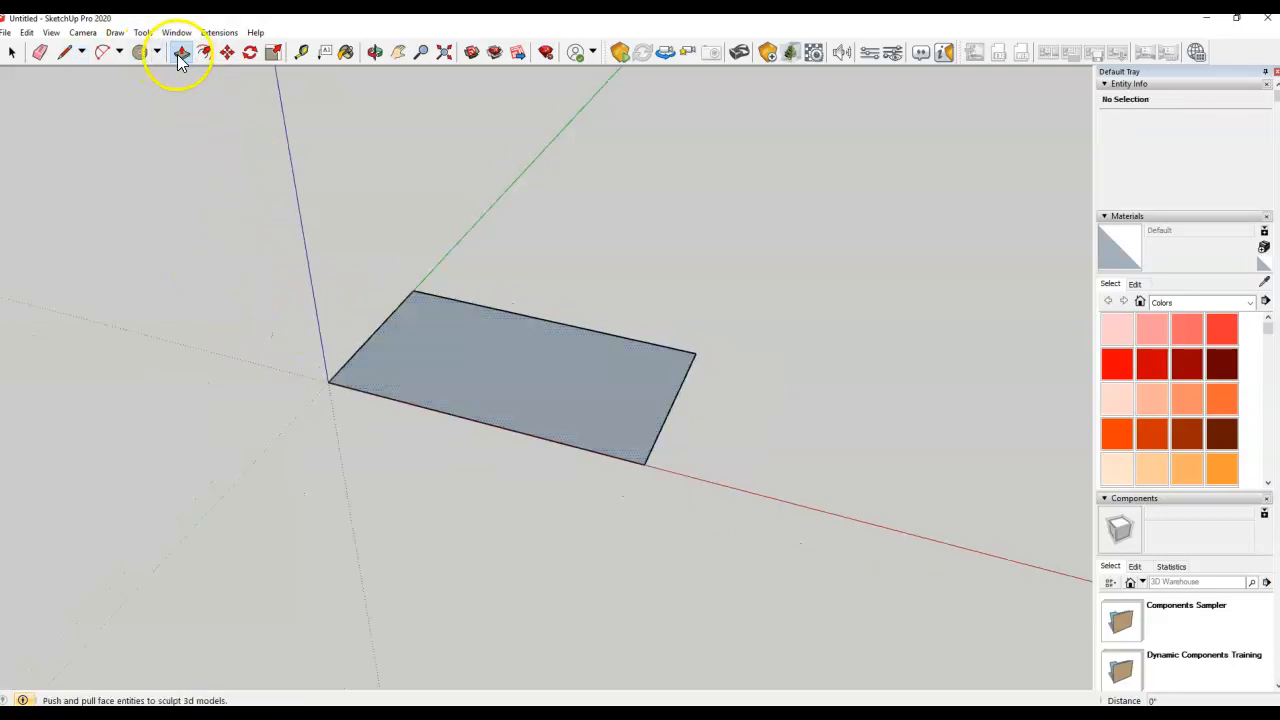
click(473, 361)
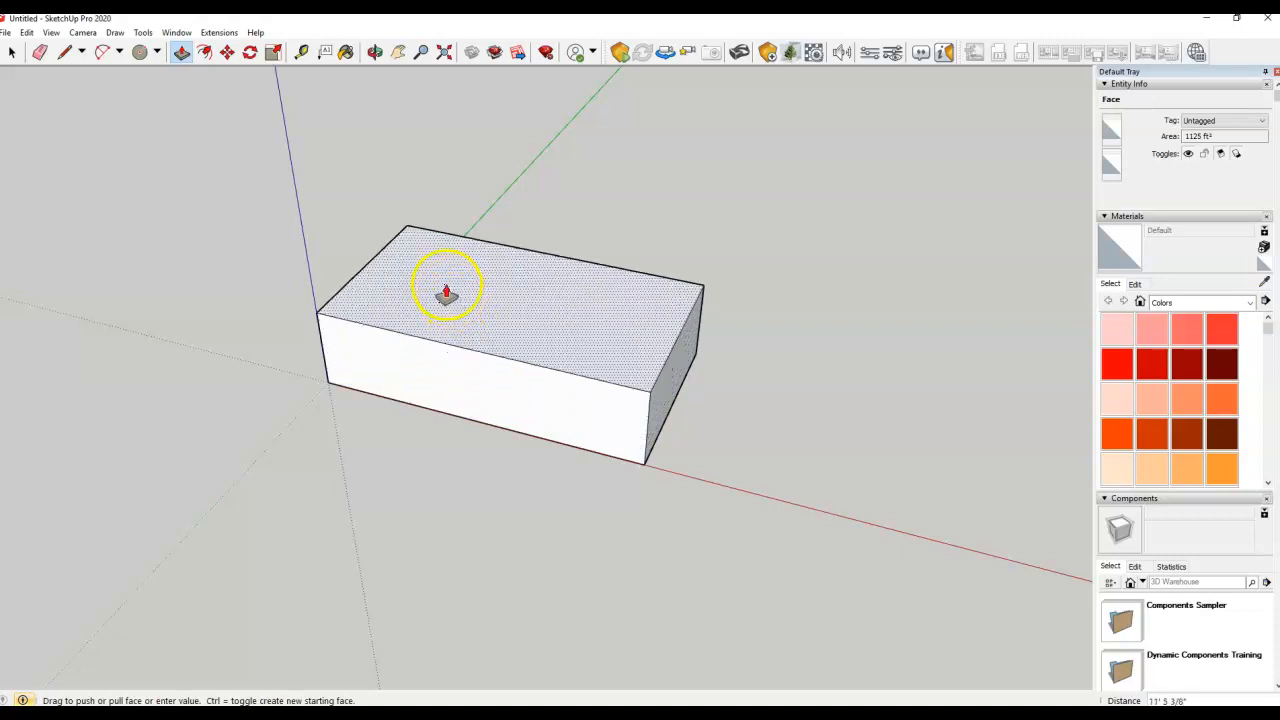
scroll(446, 293, down, 2)
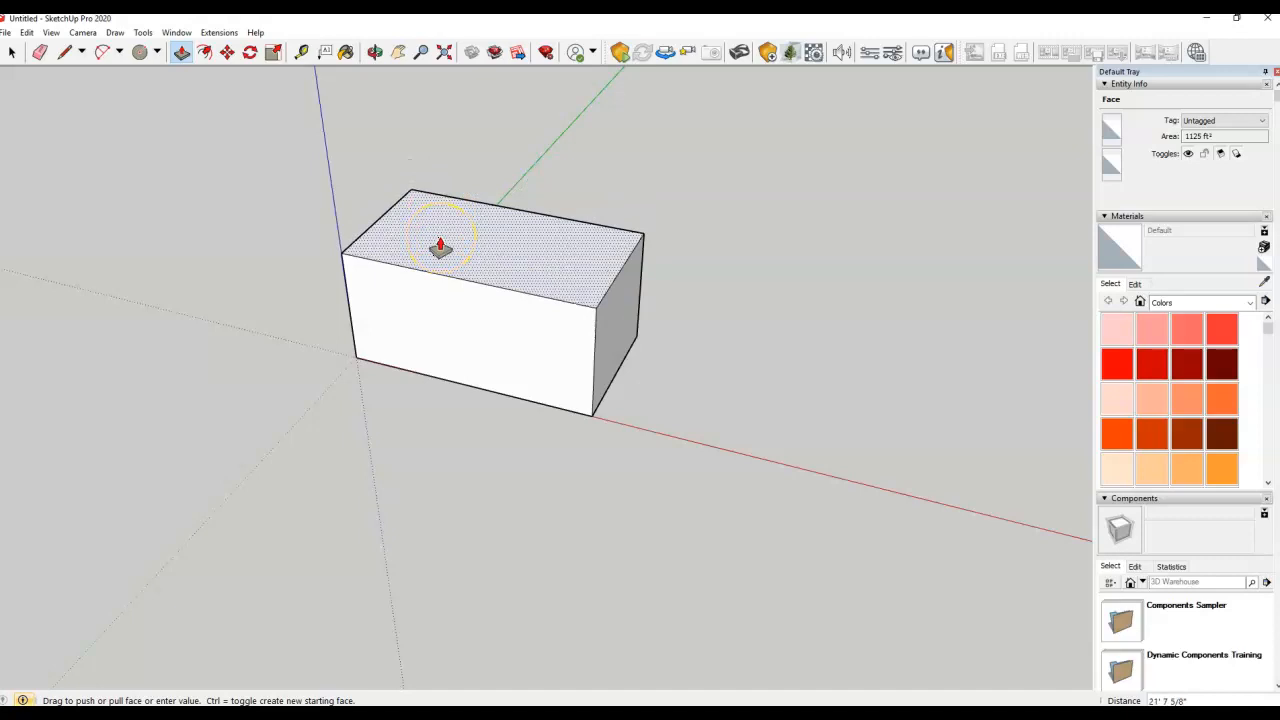
click(440, 247)
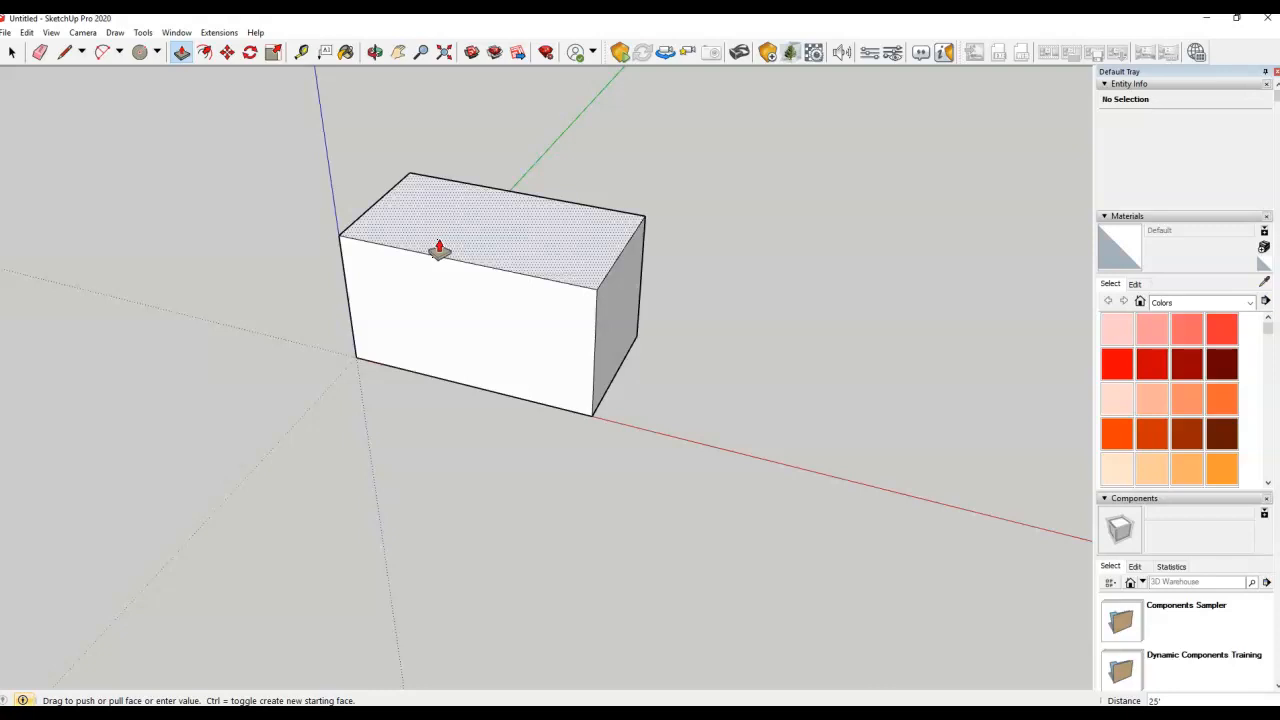
scroll(514, 406, down, 3)
scroll(400, 331, up, 2)
scroll(452, 331, up, 2)
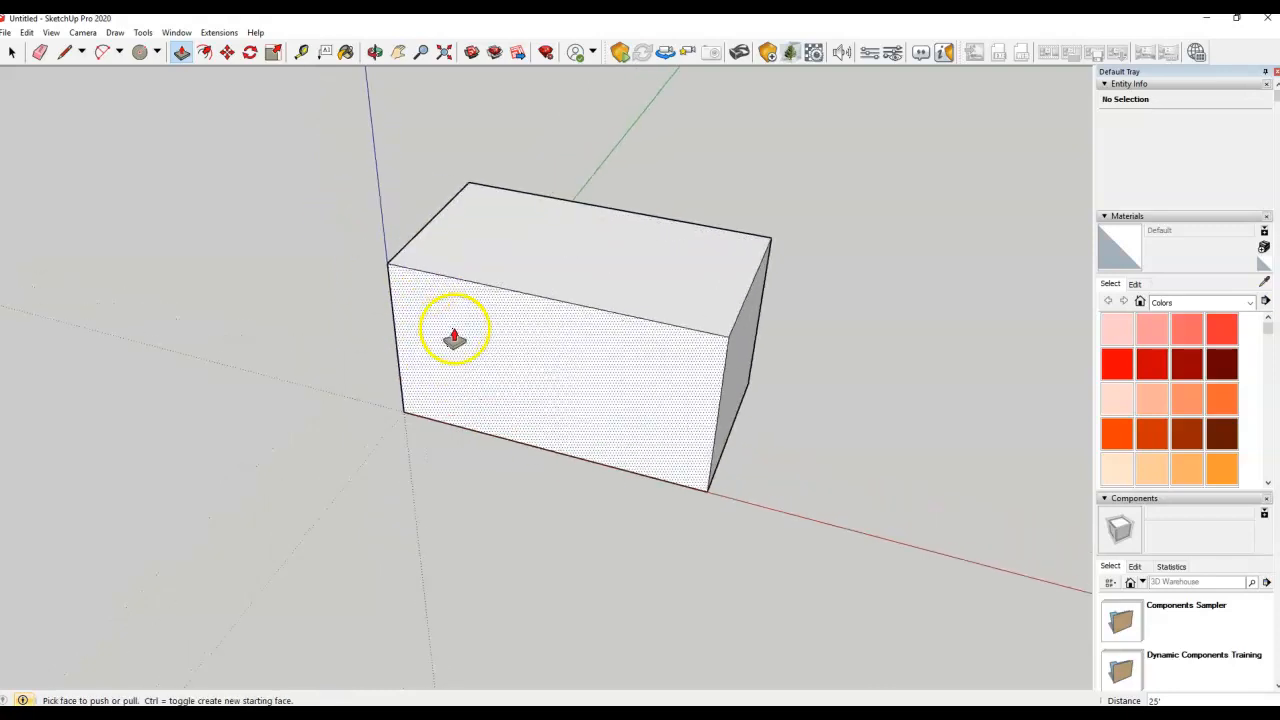
click(480, 338)
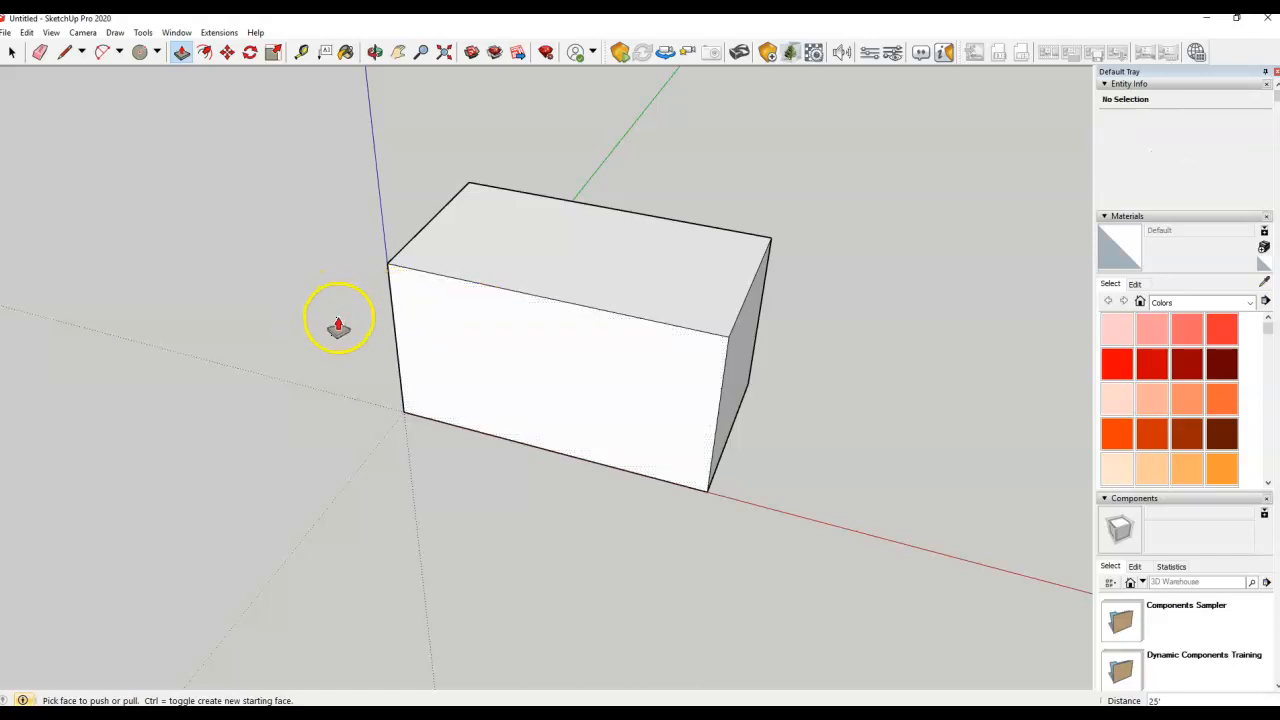
middle_drag(340, 330, 437, 363)
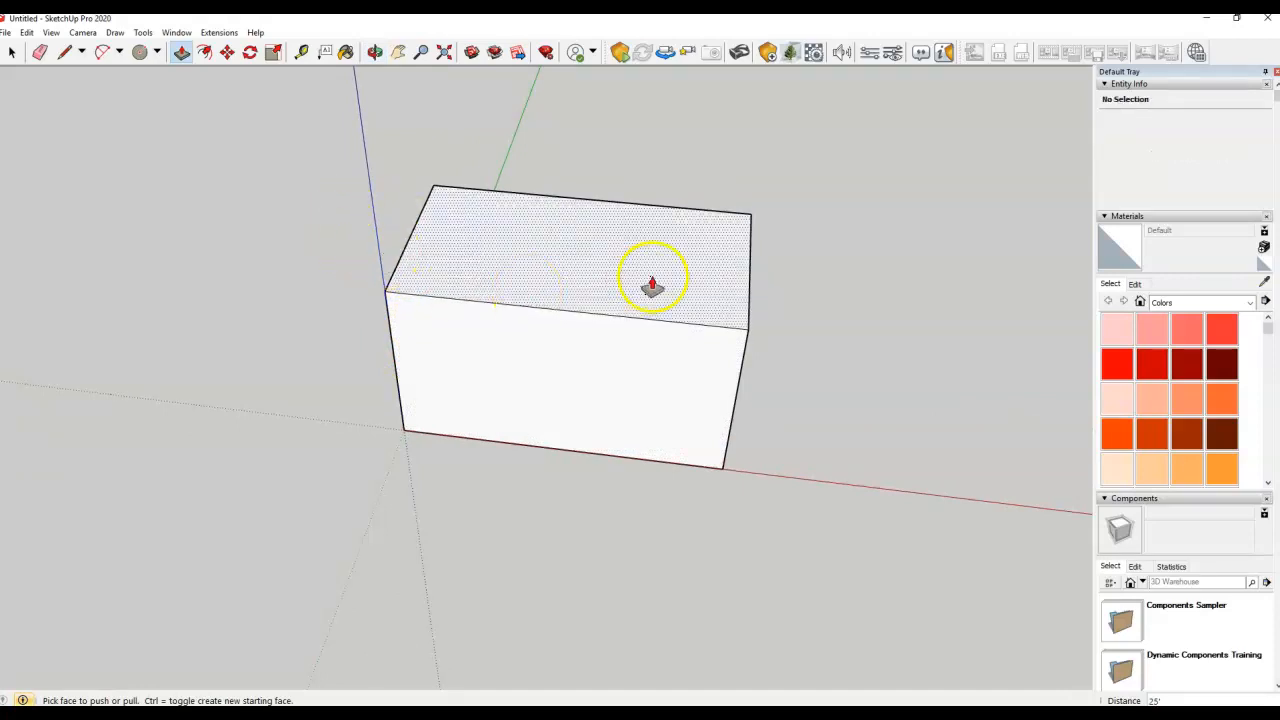
middle_drag(830, 297, 664, 210)
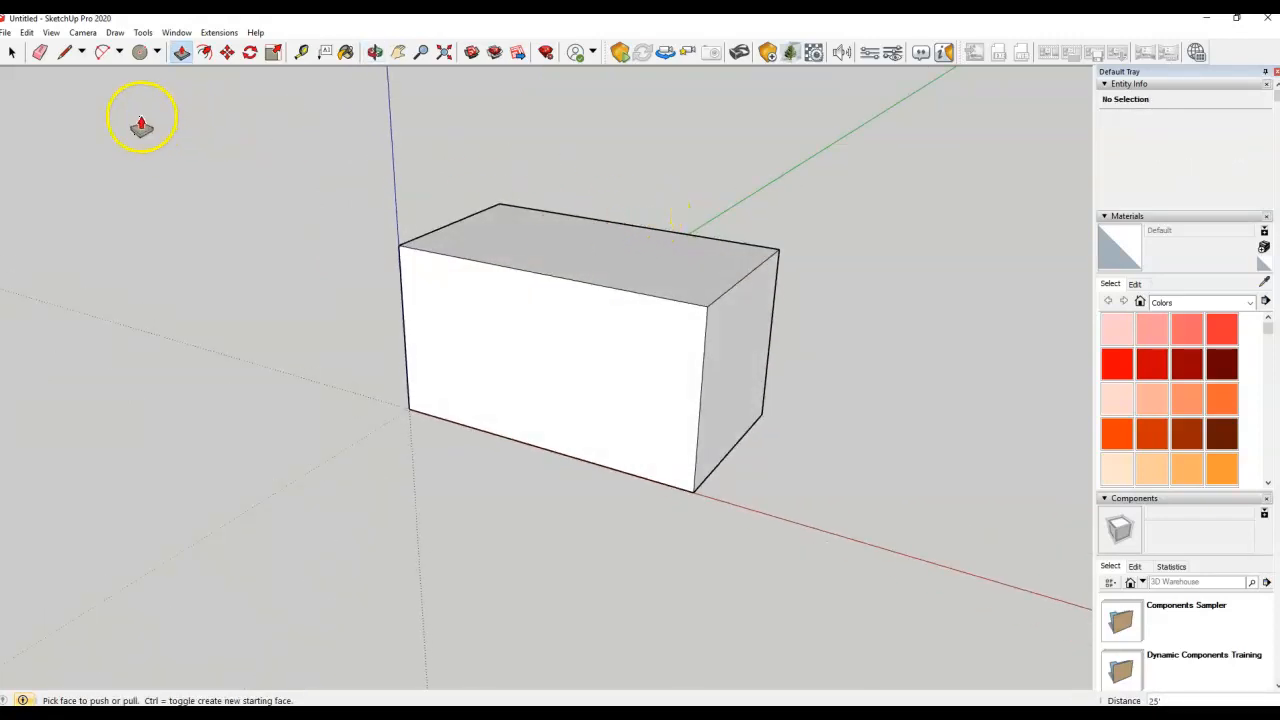
click(10, 52)
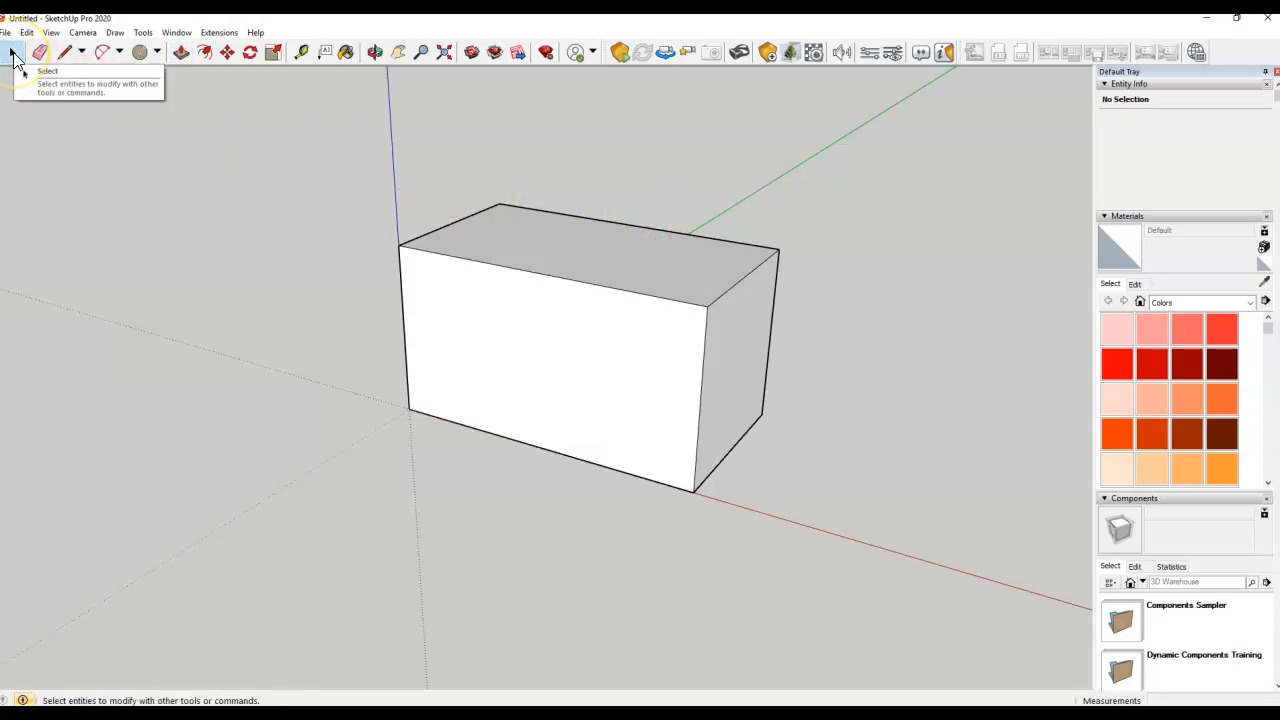
Move the box's top back edge straight down to create a shed-style sloping roof
click(730, 292)
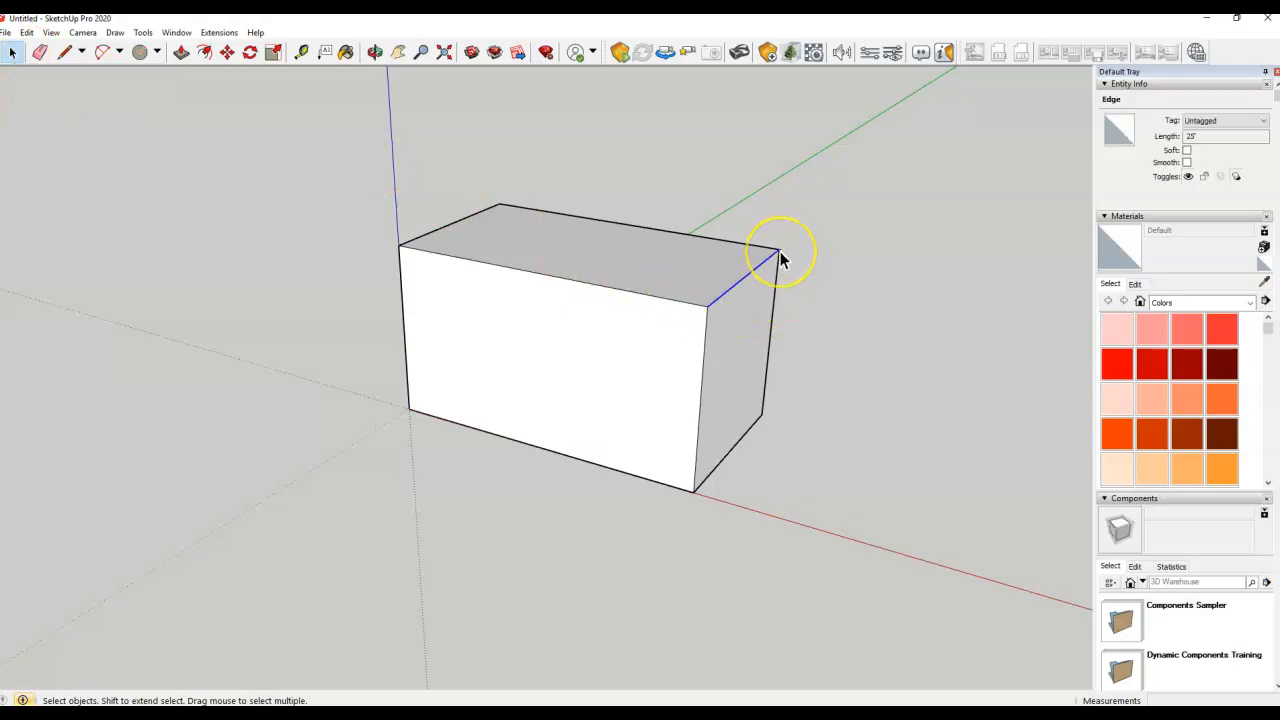
click(228, 56)
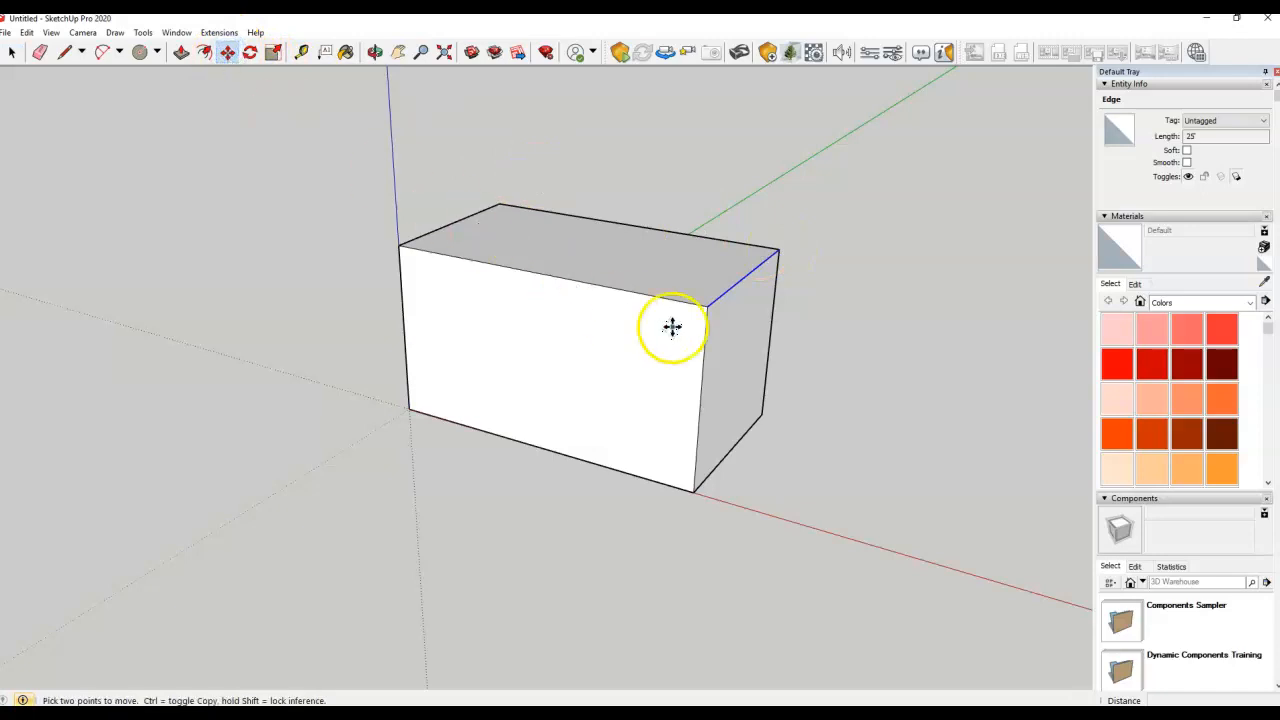
drag(706, 310, 699, 417)
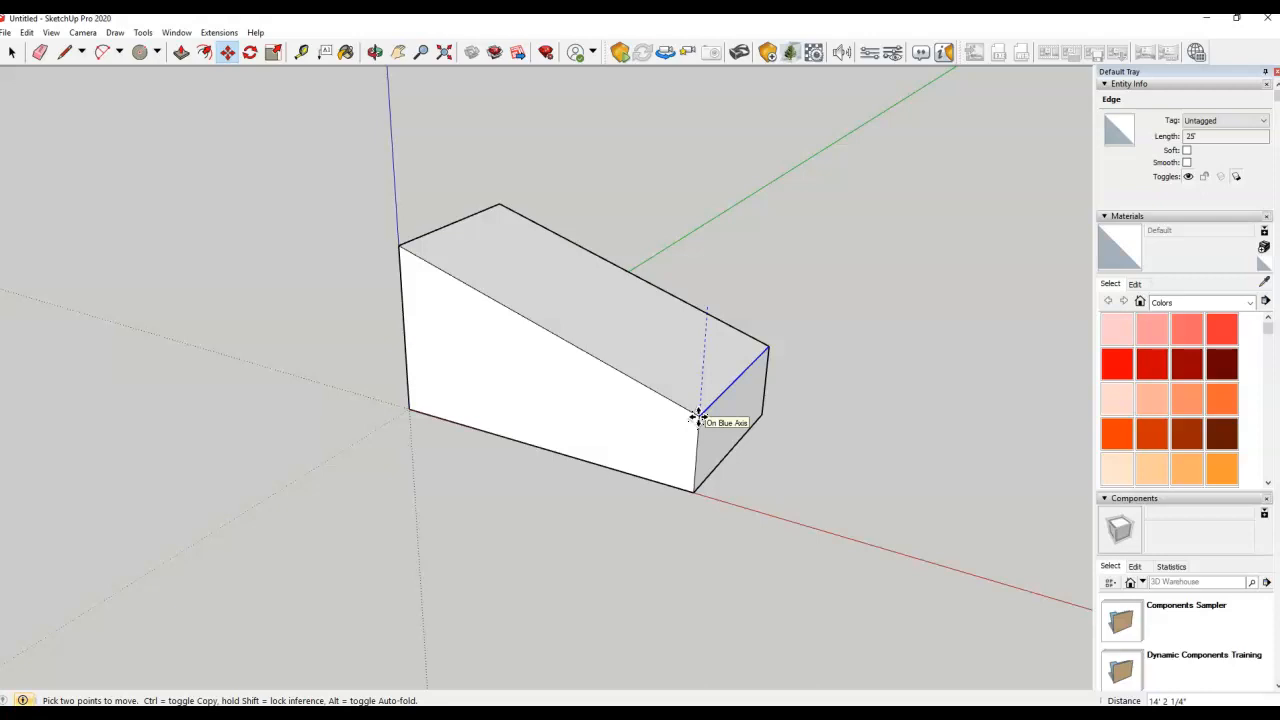
mouse_move(698, 417)
mouse_down()
mouse_move(714, 371)
mouse_move(696, 404)
mouse_up()
middle_drag(714, 380, 870, 305)
drag(742, 345, 735, 402)
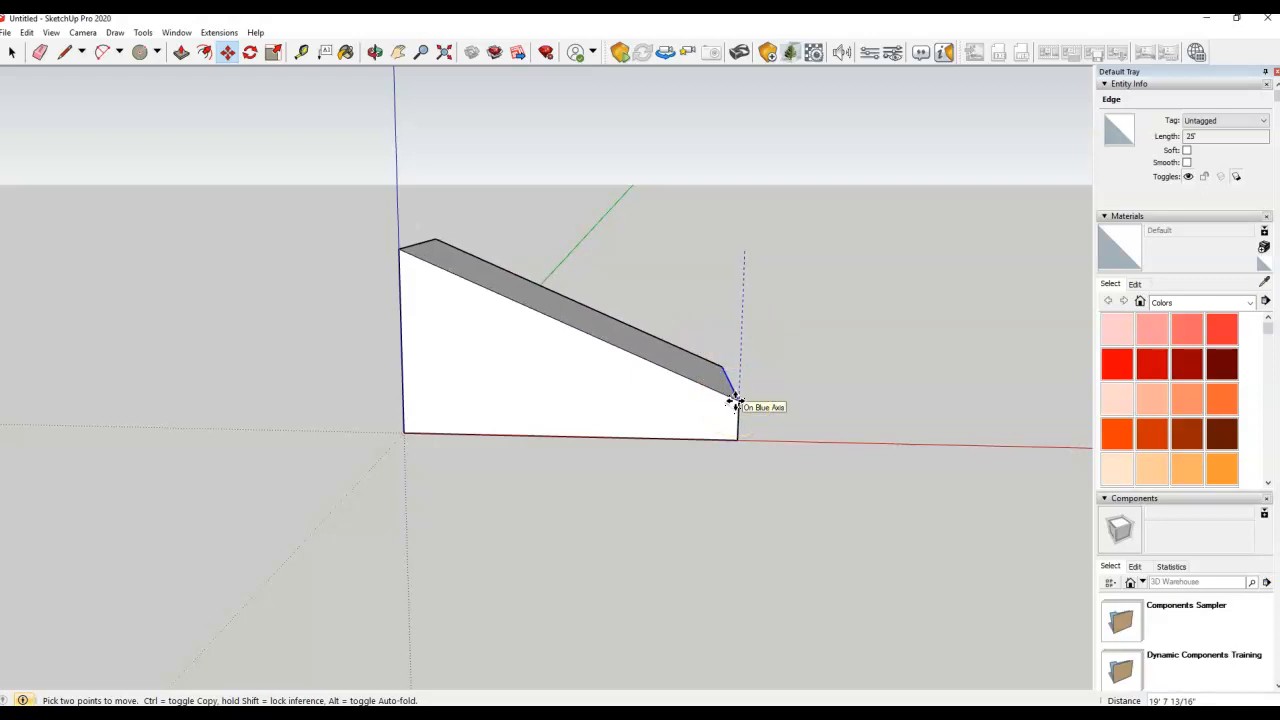
drag(735, 402, 741, 360)
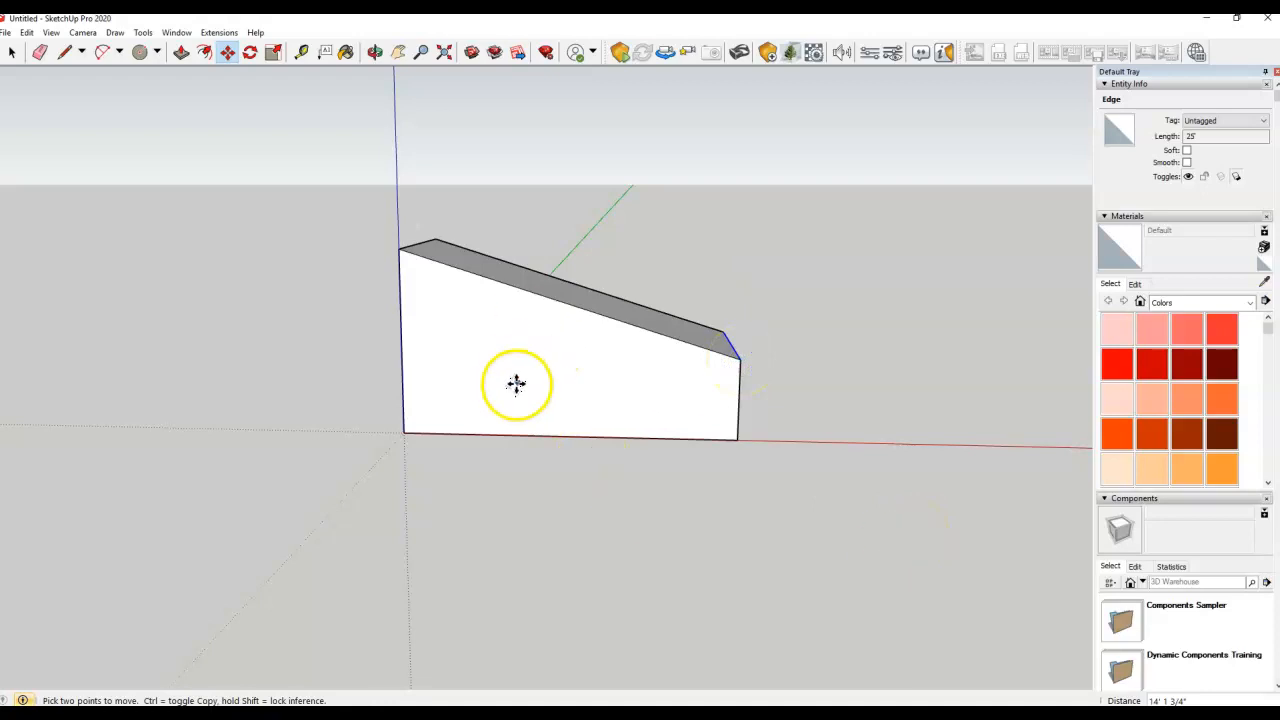
middle_drag(611, 374, 647, 512)
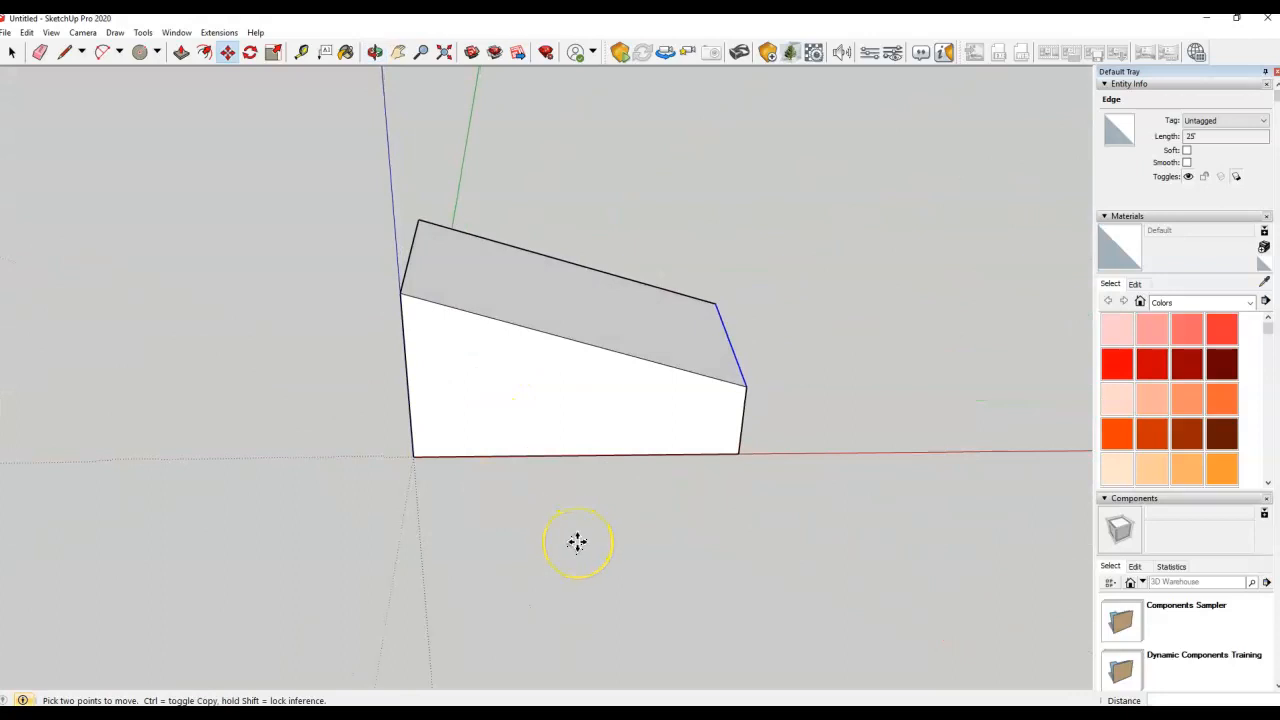
click(12, 52)
middle_drag(652, 458, 600, 403)
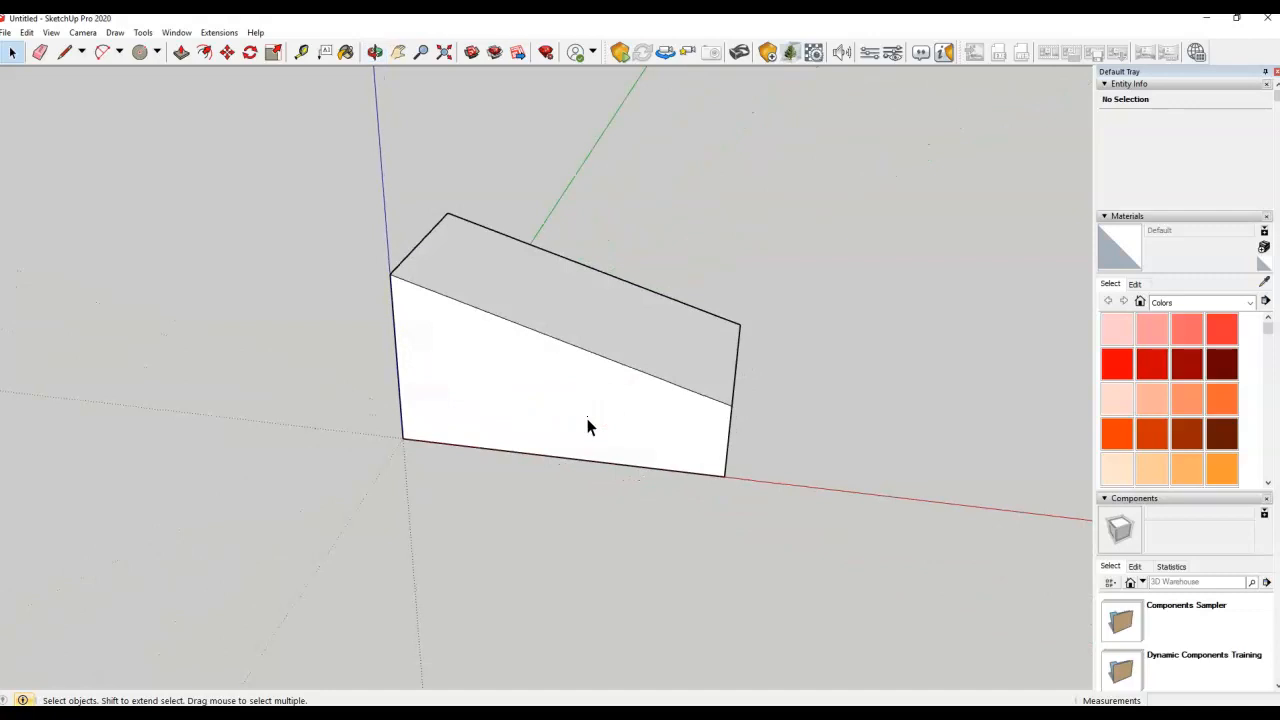
Draw two vertical lines on the front face, splitting it into three sections
click(578, 430)
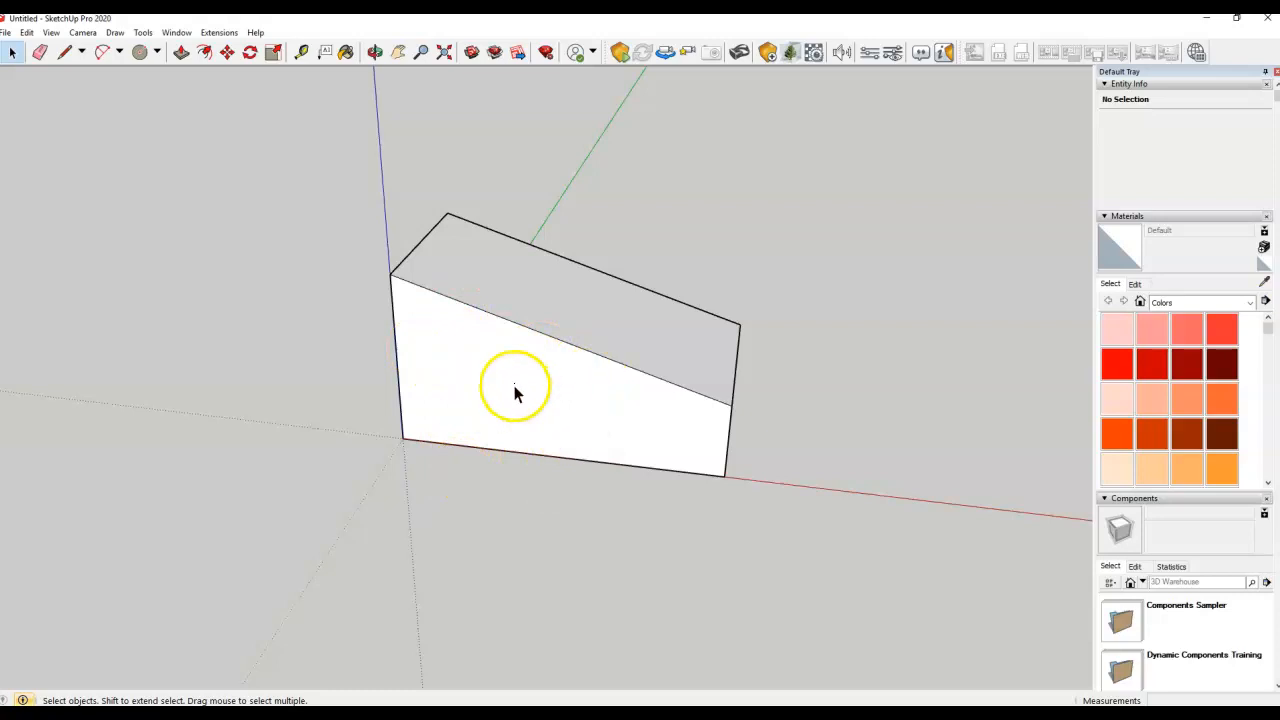
click(64, 52)
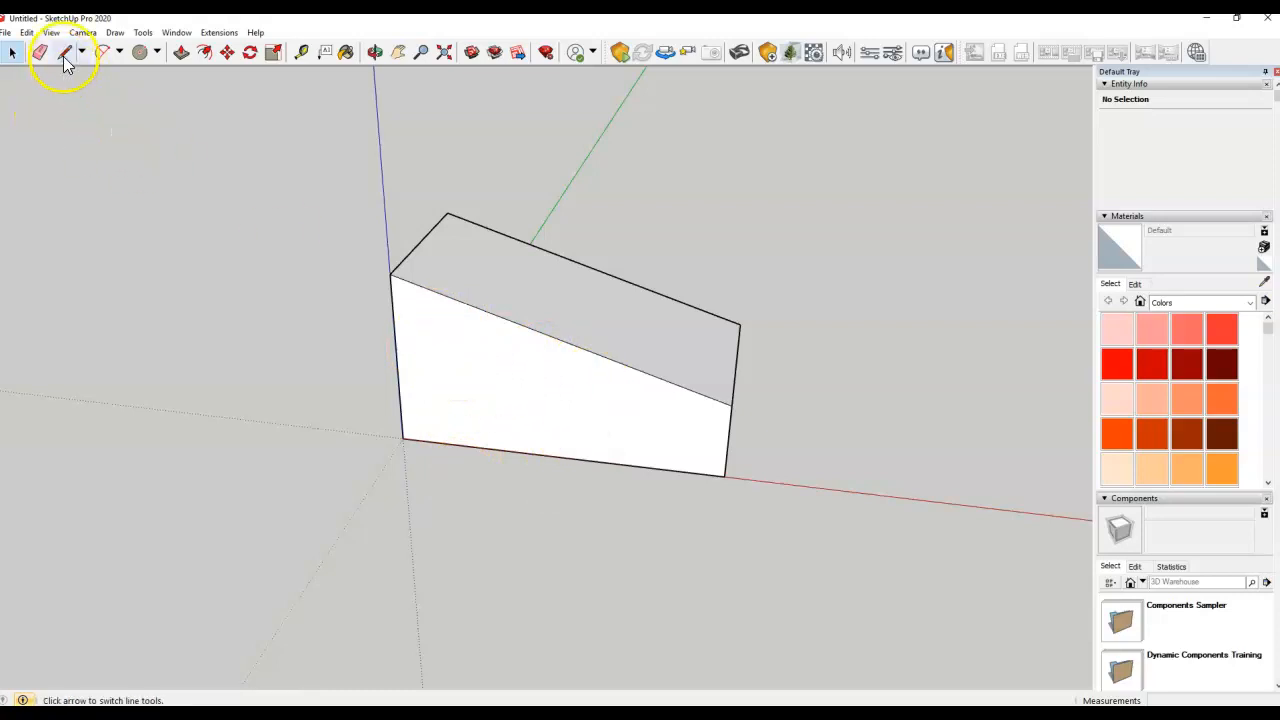
click(495, 316)
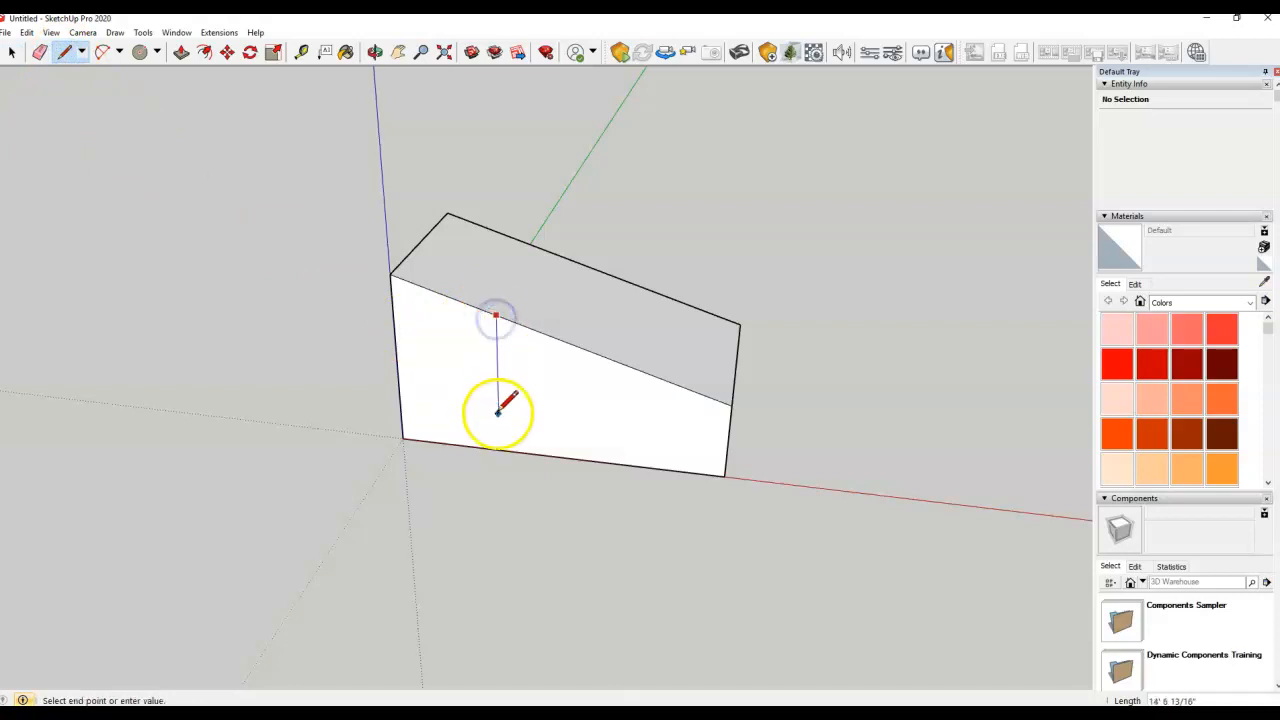
click(498, 447)
drag(497, 316, 498, 447)
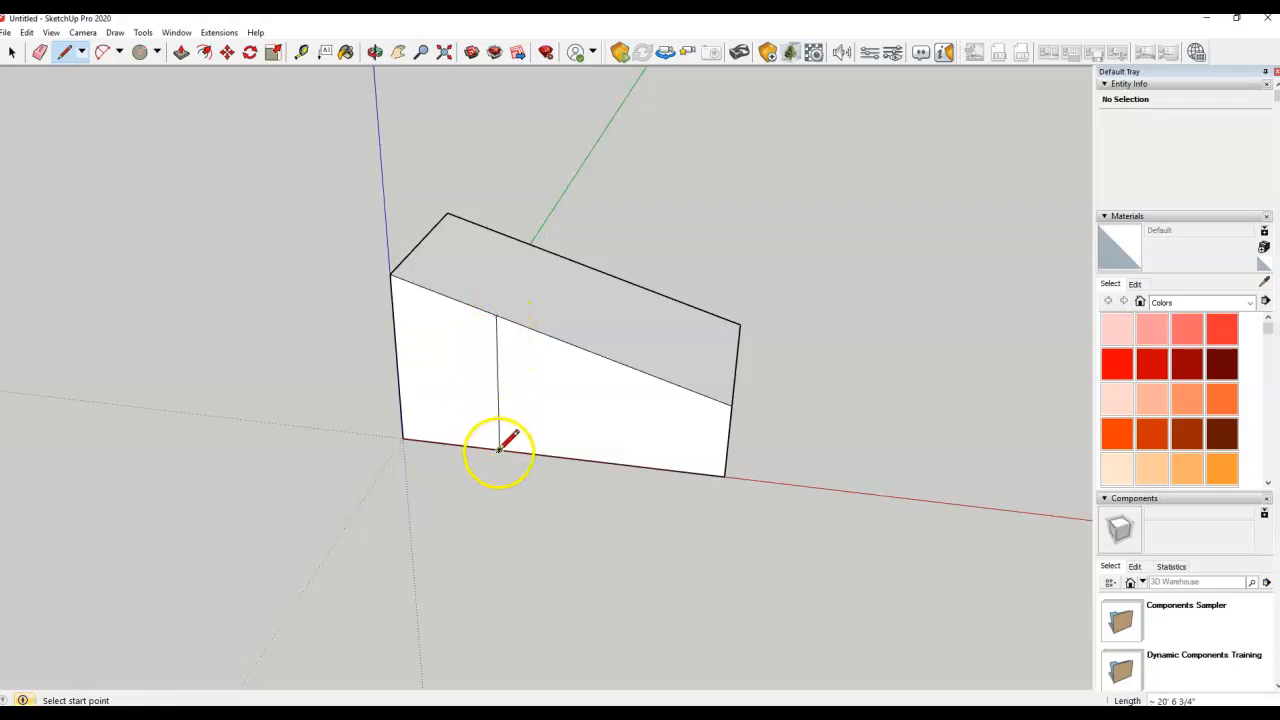
click(551, 337)
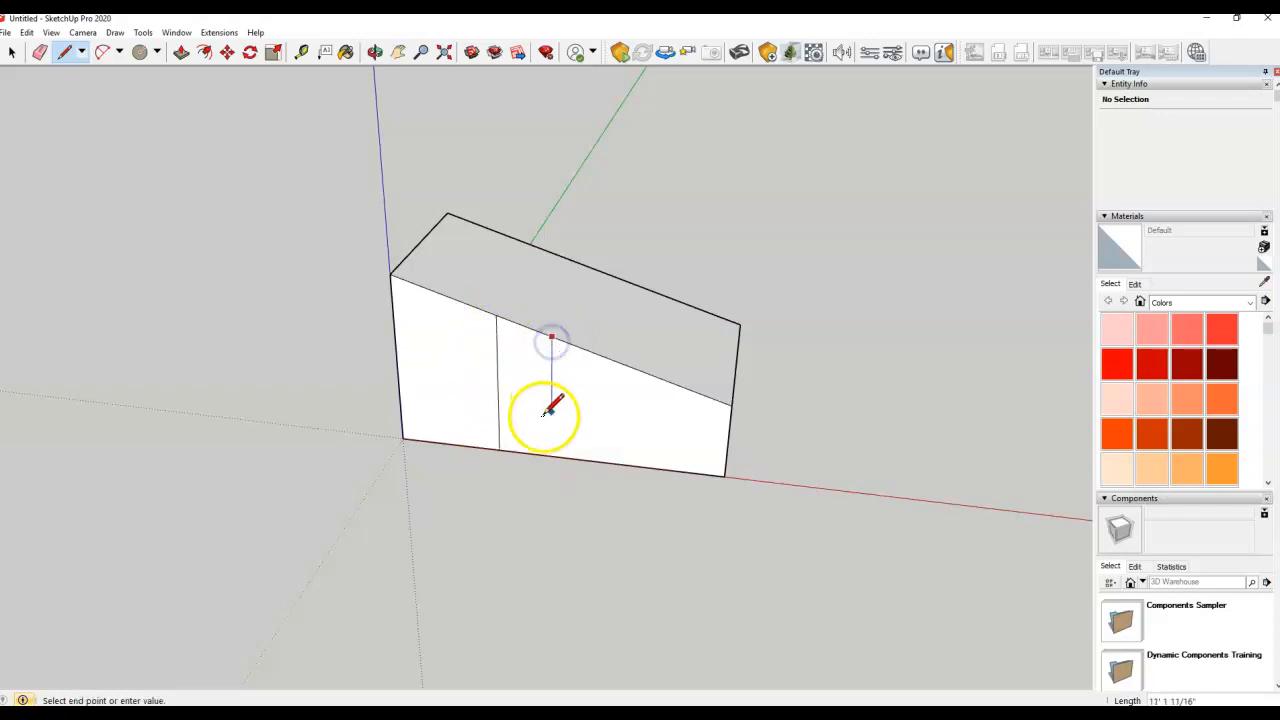
click(551, 455)
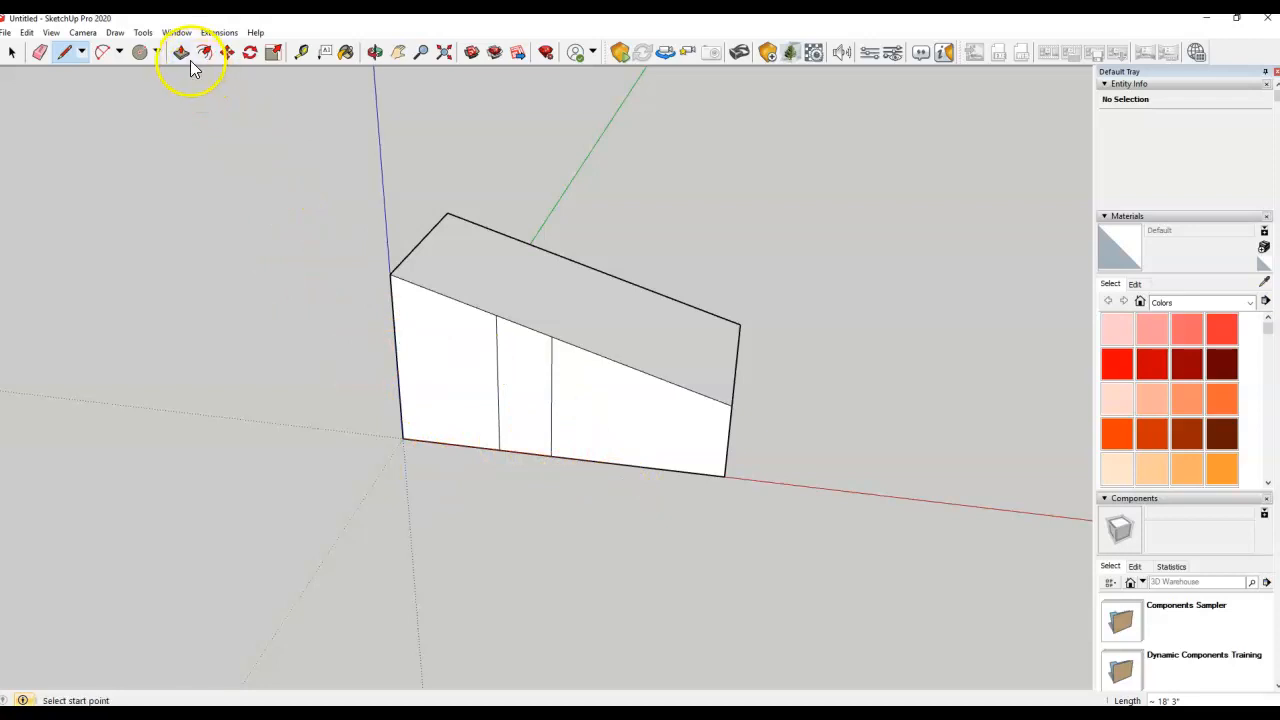
Push/Pull the middle strip outward so it projects from the facade as a pillar
click(12, 52)
click(426, 326)
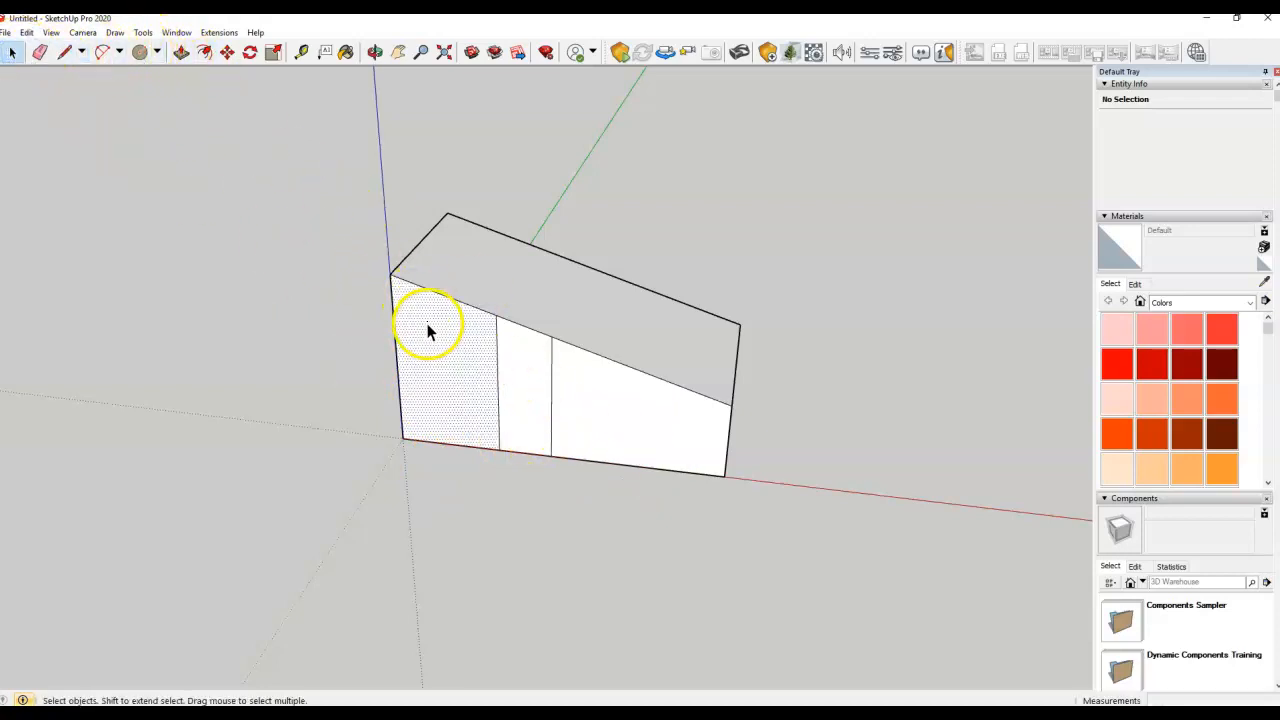
click(526, 372)
click(590, 393)
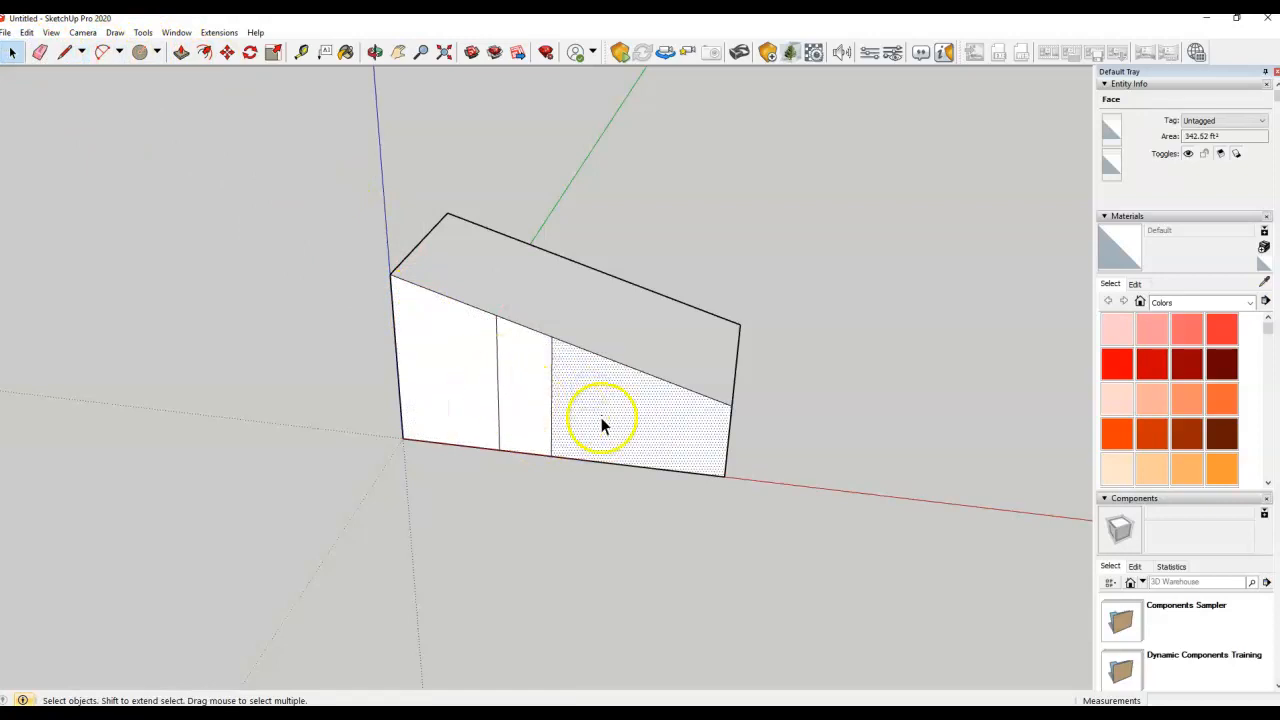
click(523, 491)
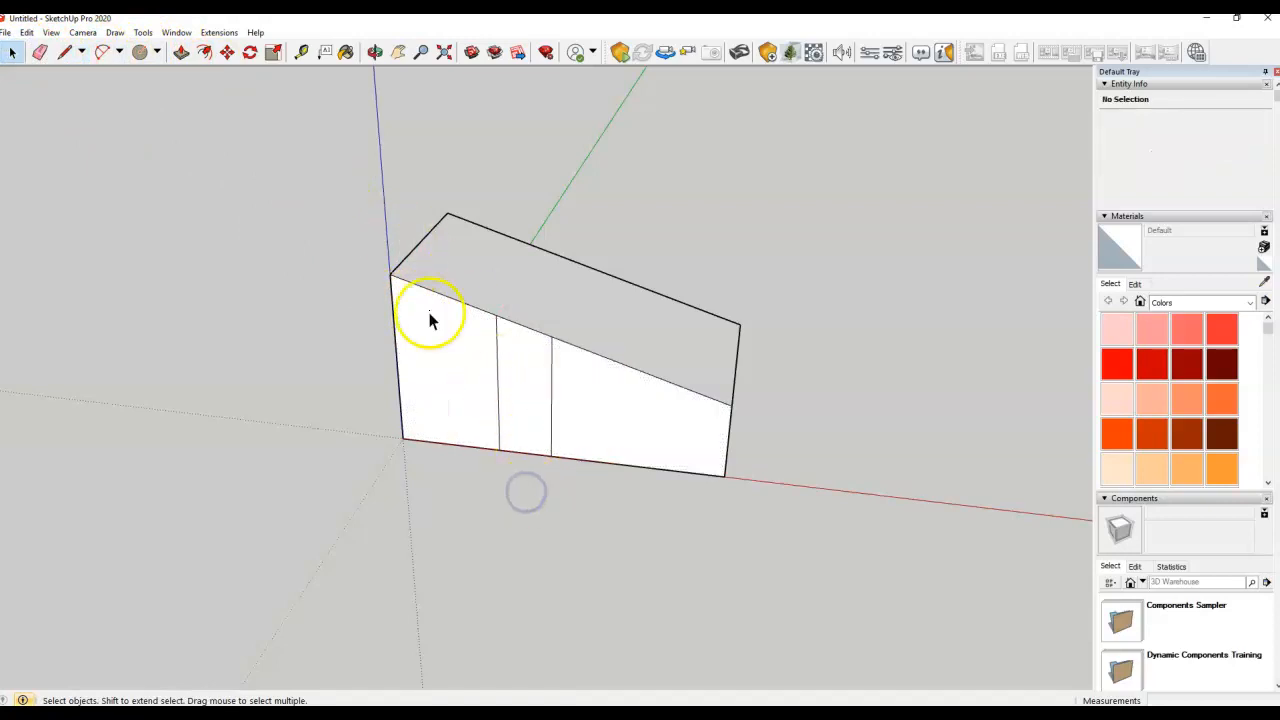
click(181, 52)
click(506, 380)
click(499, 400)
Finish pushing the pillar face out from the front of the box
key(o)
drag(520, 349, 429, 257)
key(p)
scroll(471, 380, up, 3)
click(514, 472)
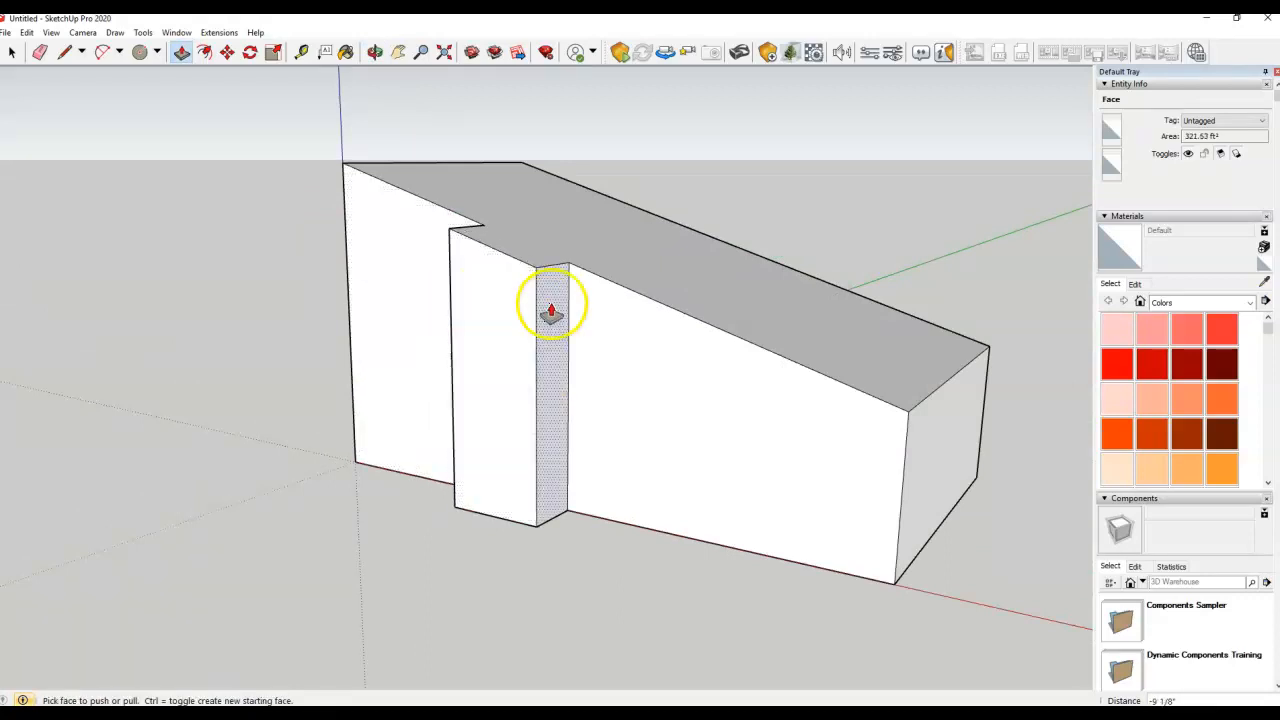
middle_drag(404, 352, 570, 336)
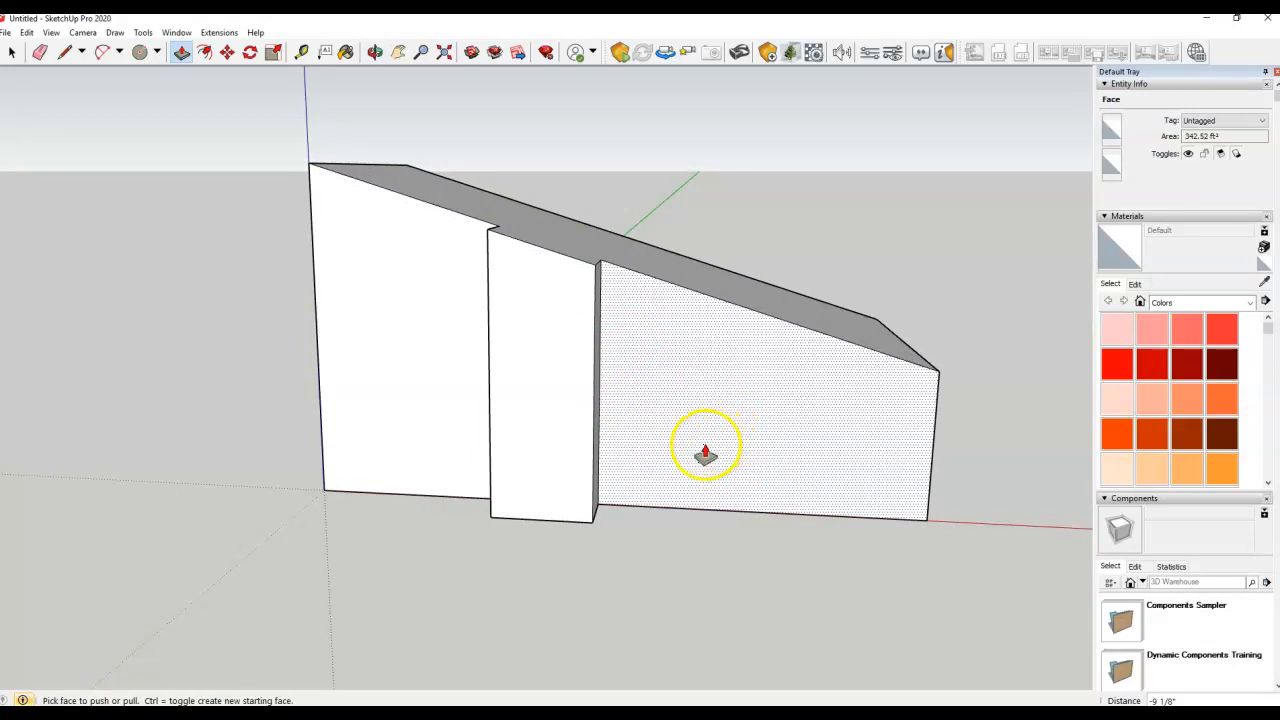
Split the right face with a vertical line and push the section beside the pillar back
click(66, 53)
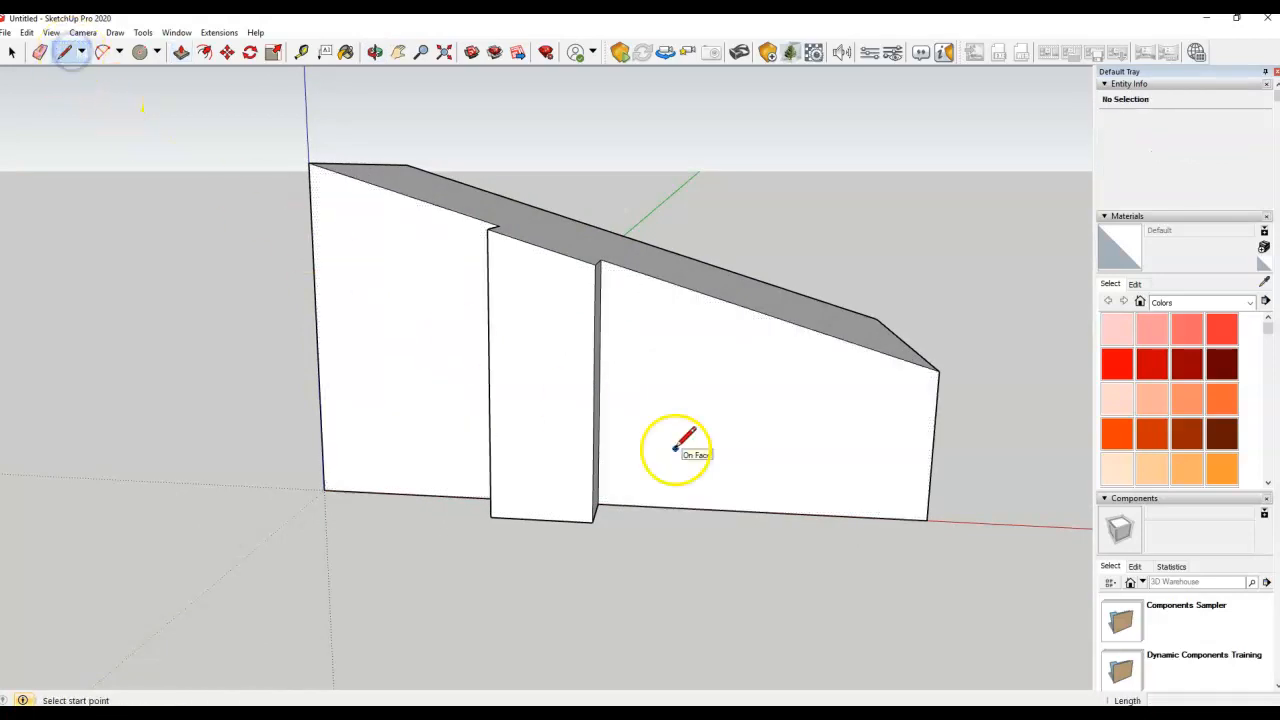
click(724, 510)
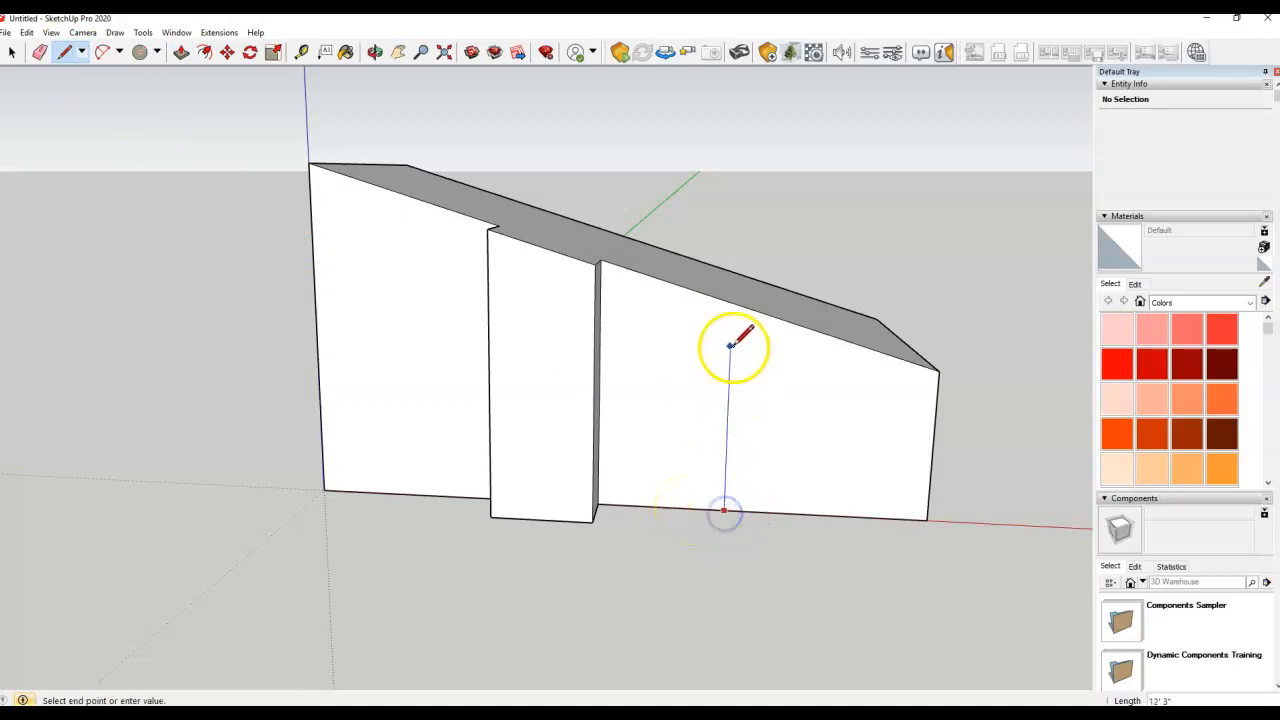
click(731, 307)
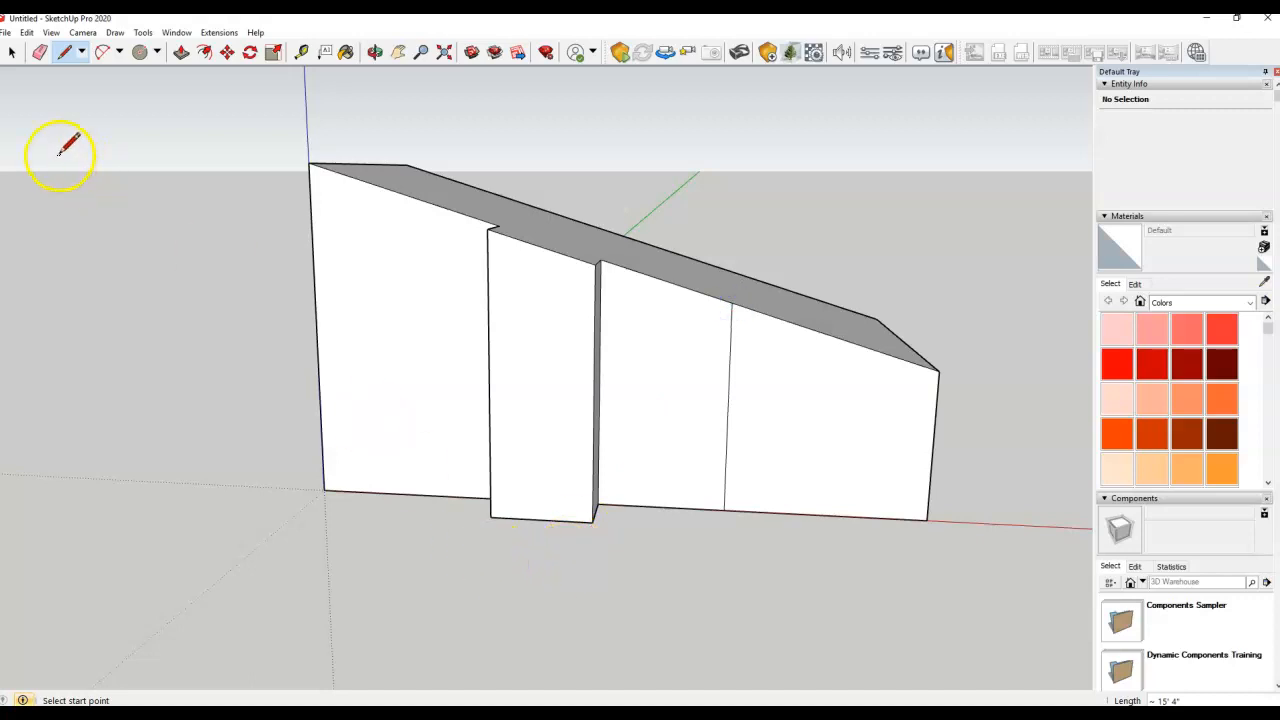
click(185, 54)
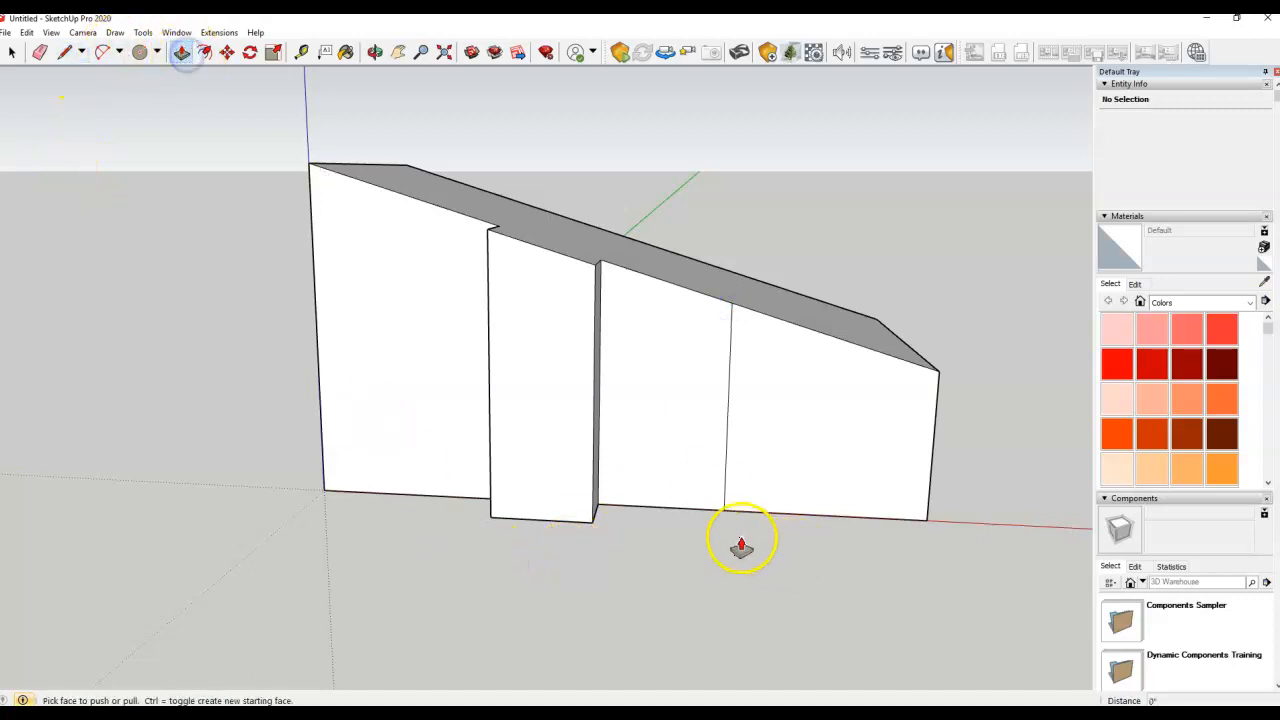
click(664, 463)
middle_drag(676, 457, 826, 457)
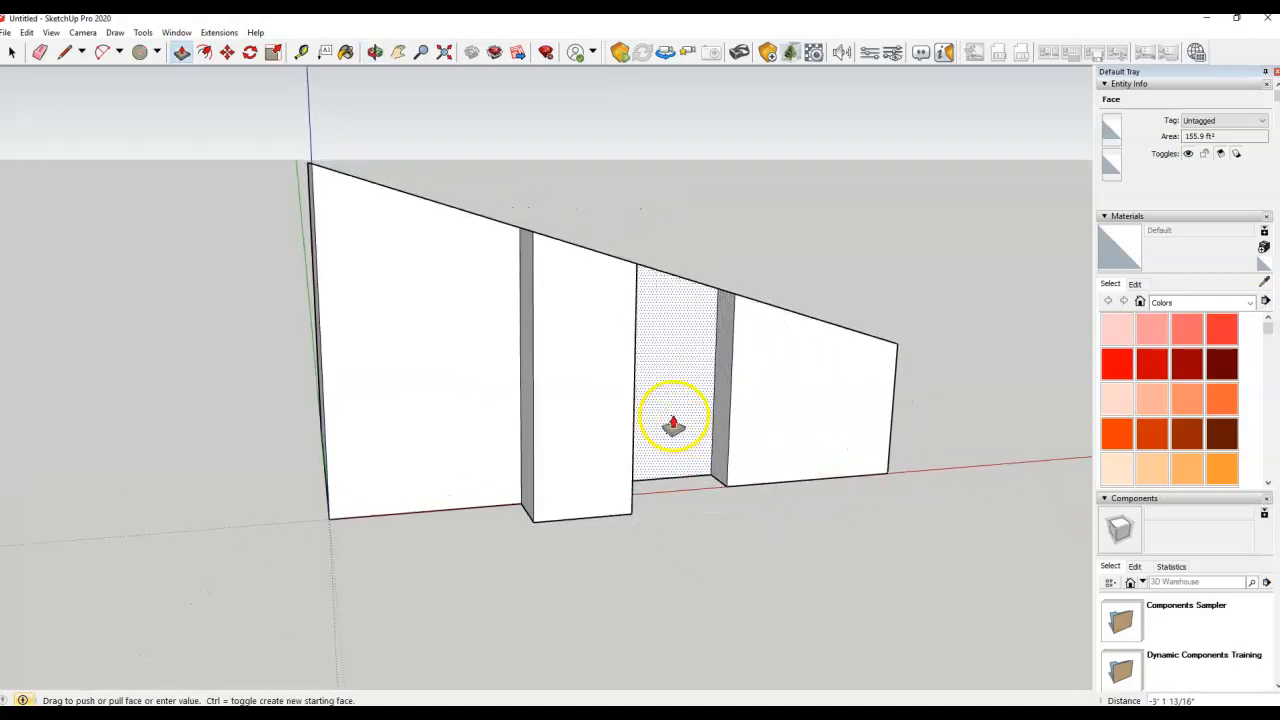
middle_drag(691, 553, 371, 514)
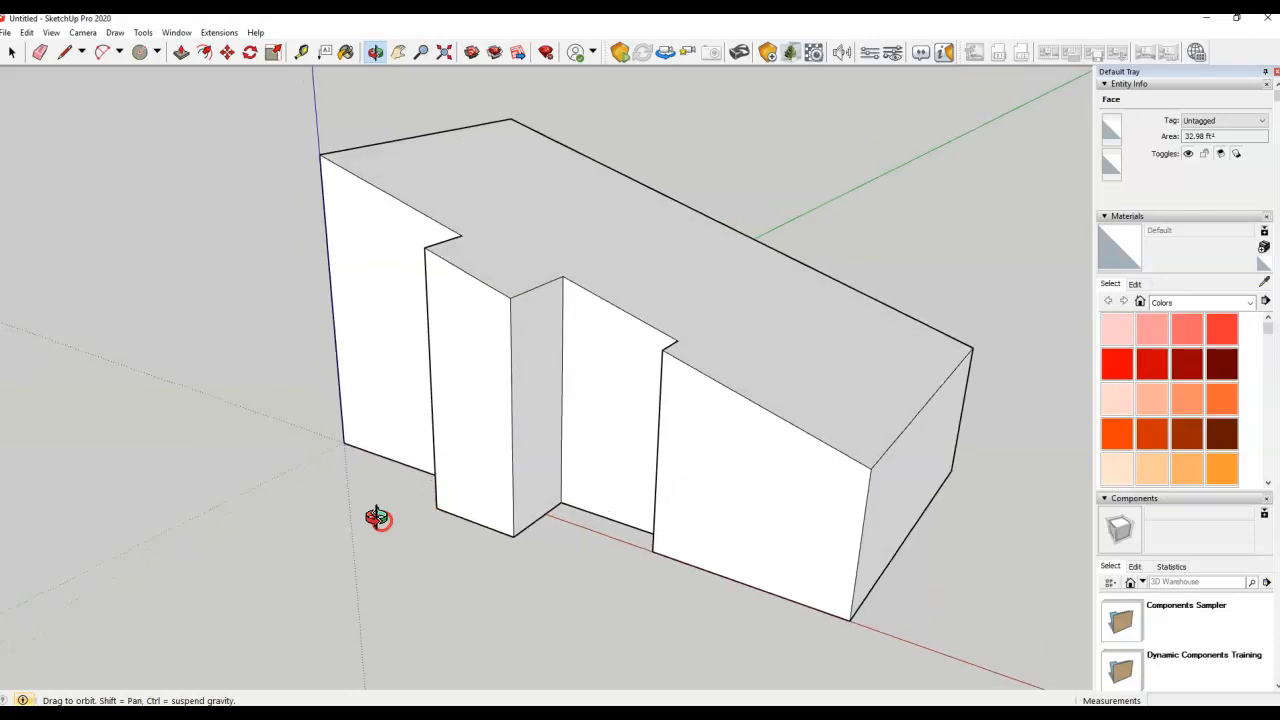
middle_drag(480, 331, 771, 434)
middle_drag(471, 403, 309, 341)
middle_drag(566, 423, 280, 377)
middle_drag(829, 420, 328, 362)
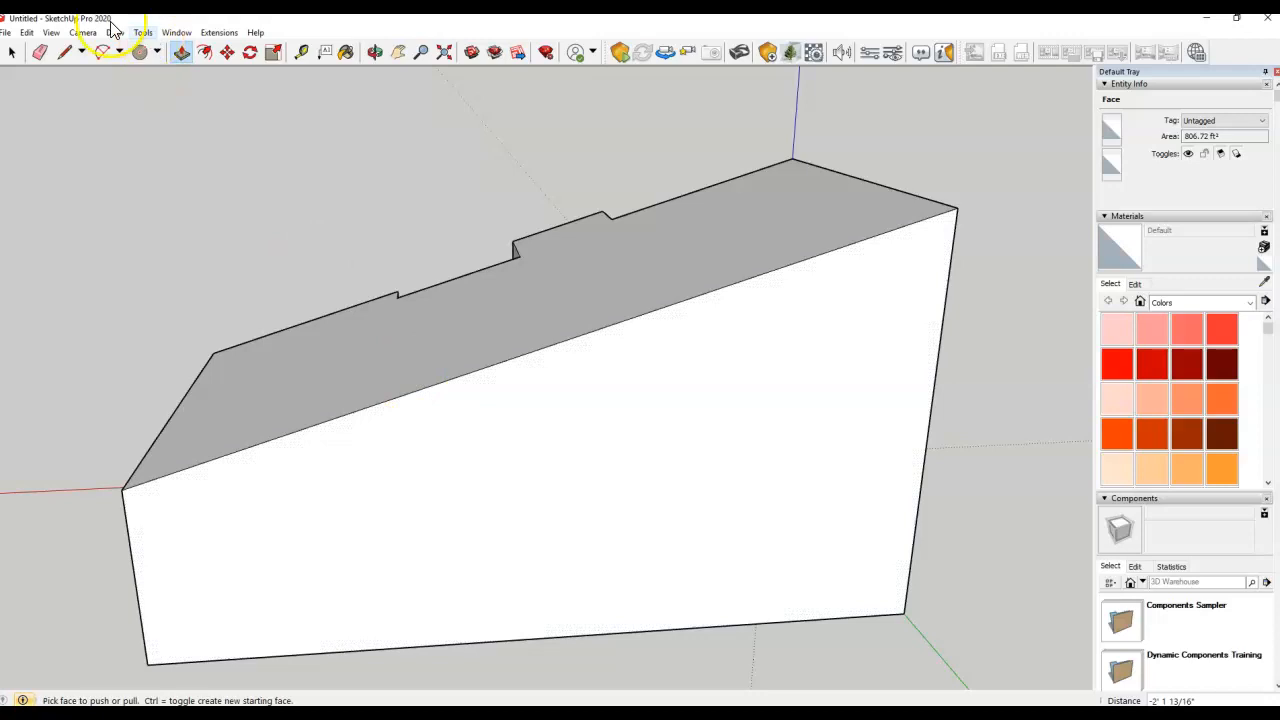
Draw roof and front lines from the step corners and push the middle front section back
click(66, 52)
middle_drag(417, 400, 614, 440)
click(459, 357)
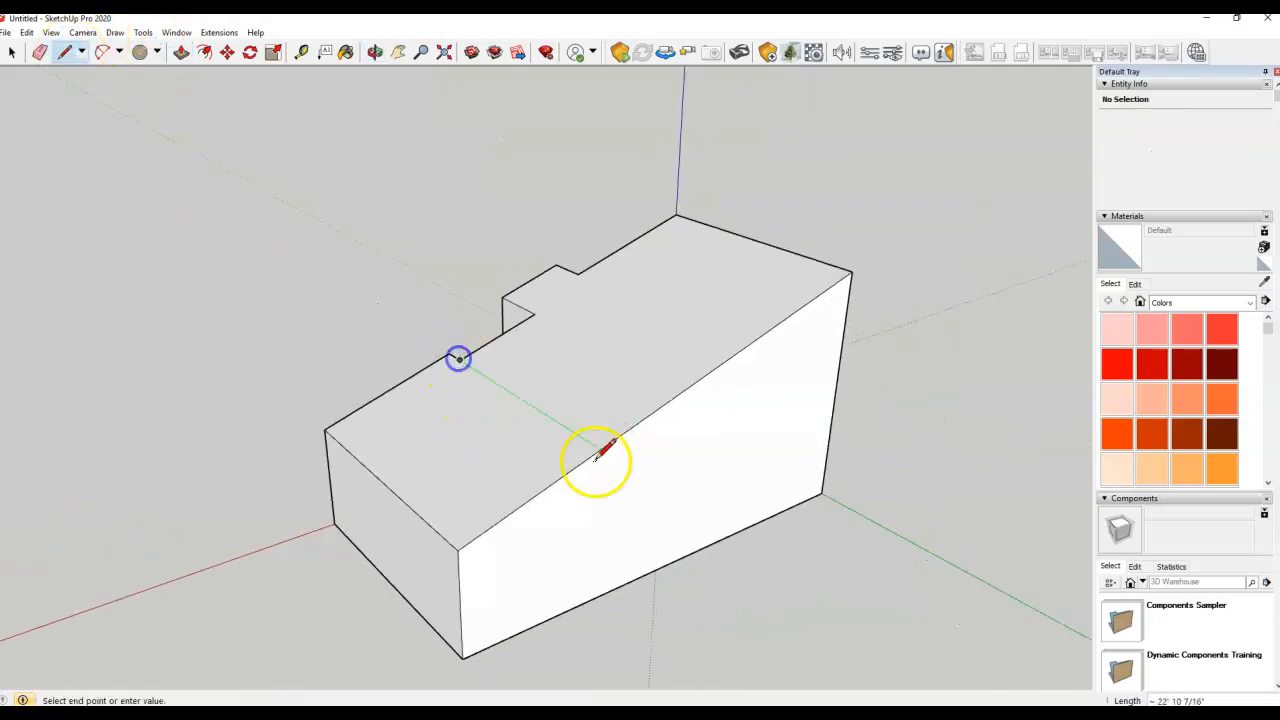
click(600, 449)
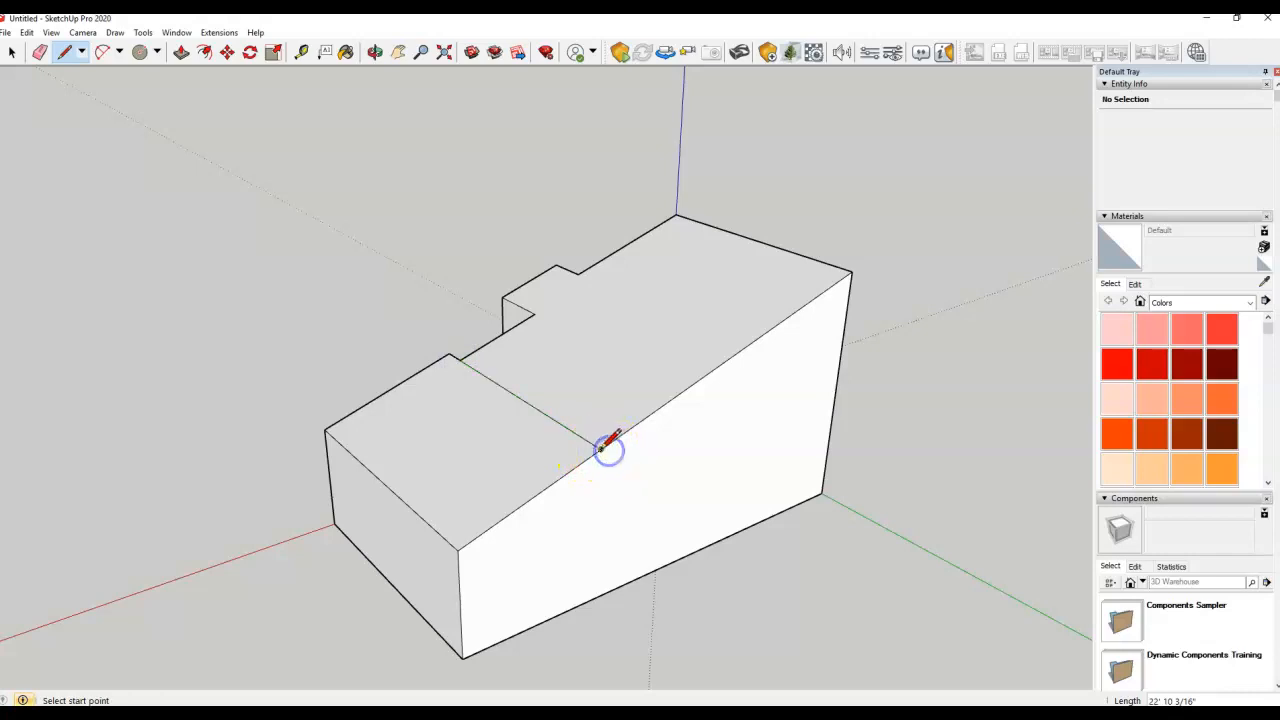
click(597, 599)
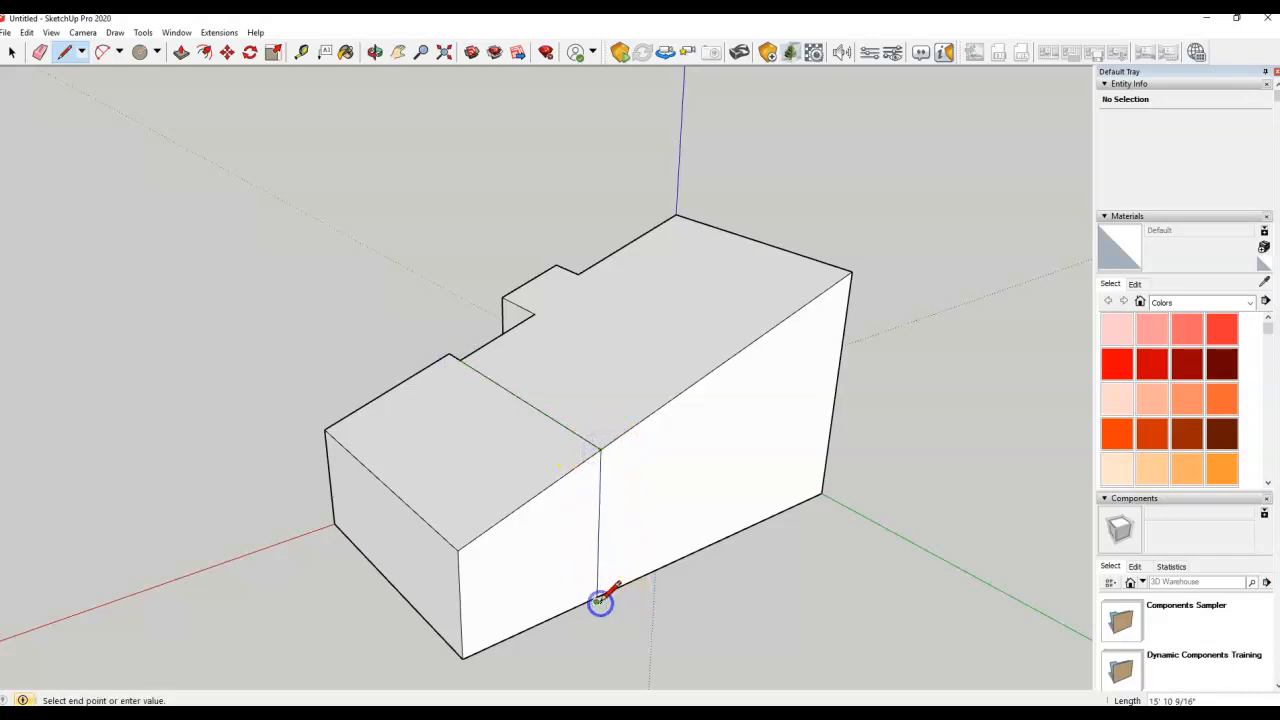
click(536, 316)
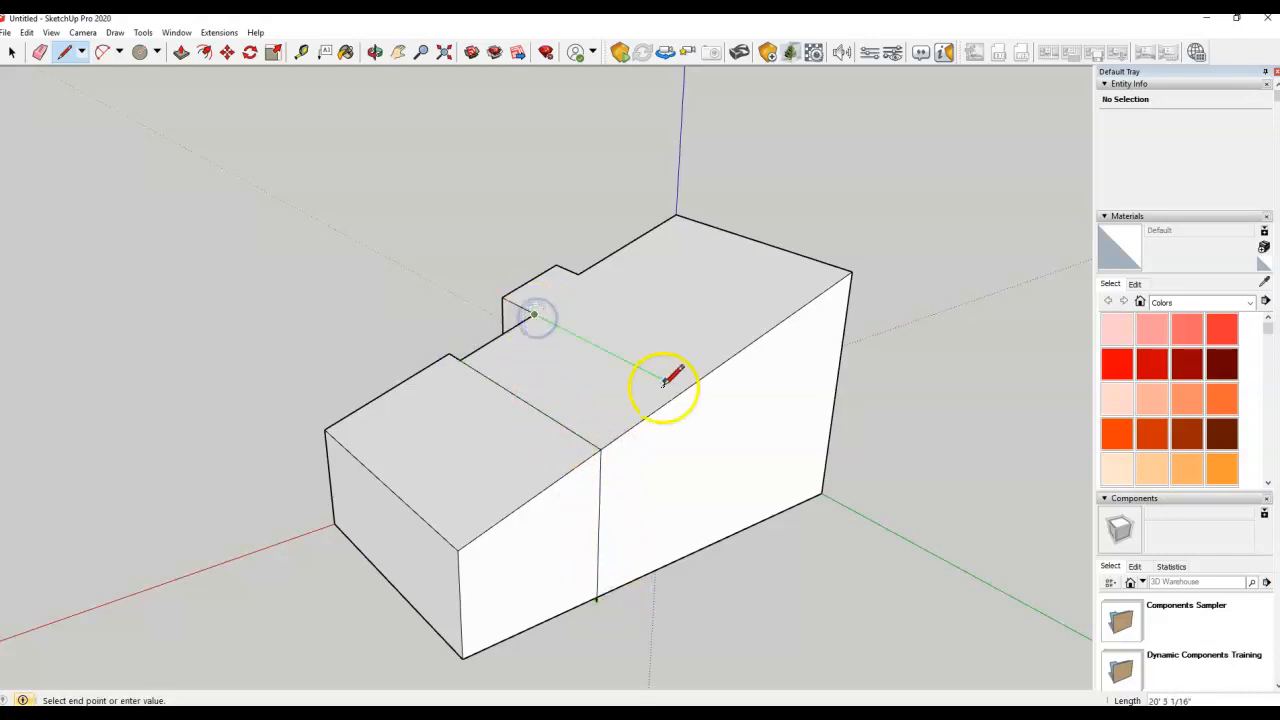
click(680, 389)
click(683, 389)
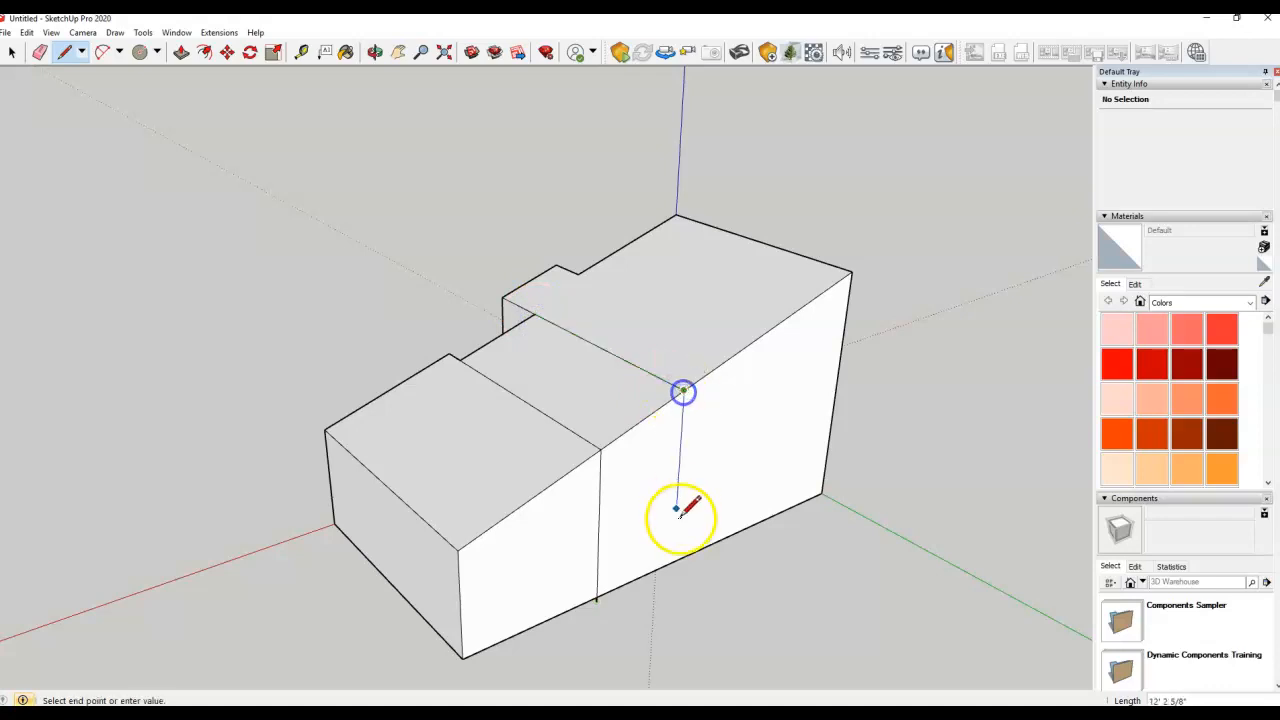
click(677, 563)
click(12, 52)
click(181, 52)
drag(640, 486, 628, 472)
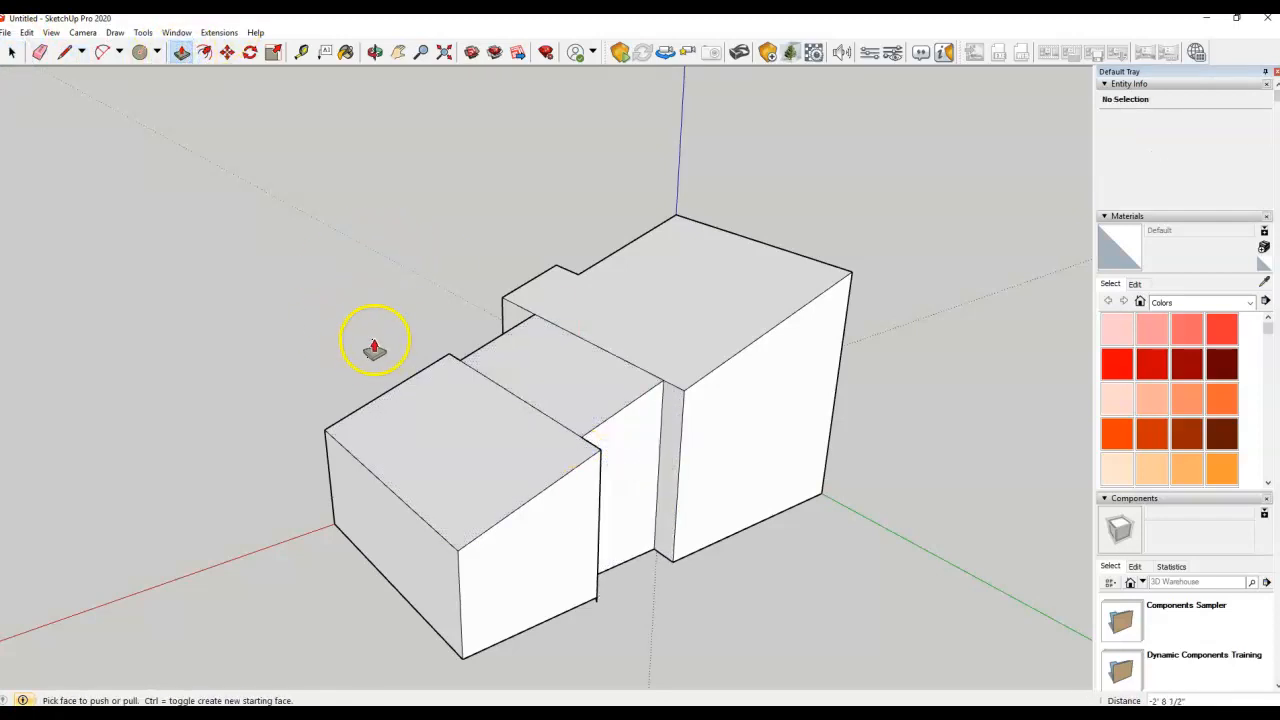
Delete stray roof edges so the top becomes one 1163.37 ft² face
click(12, 52)
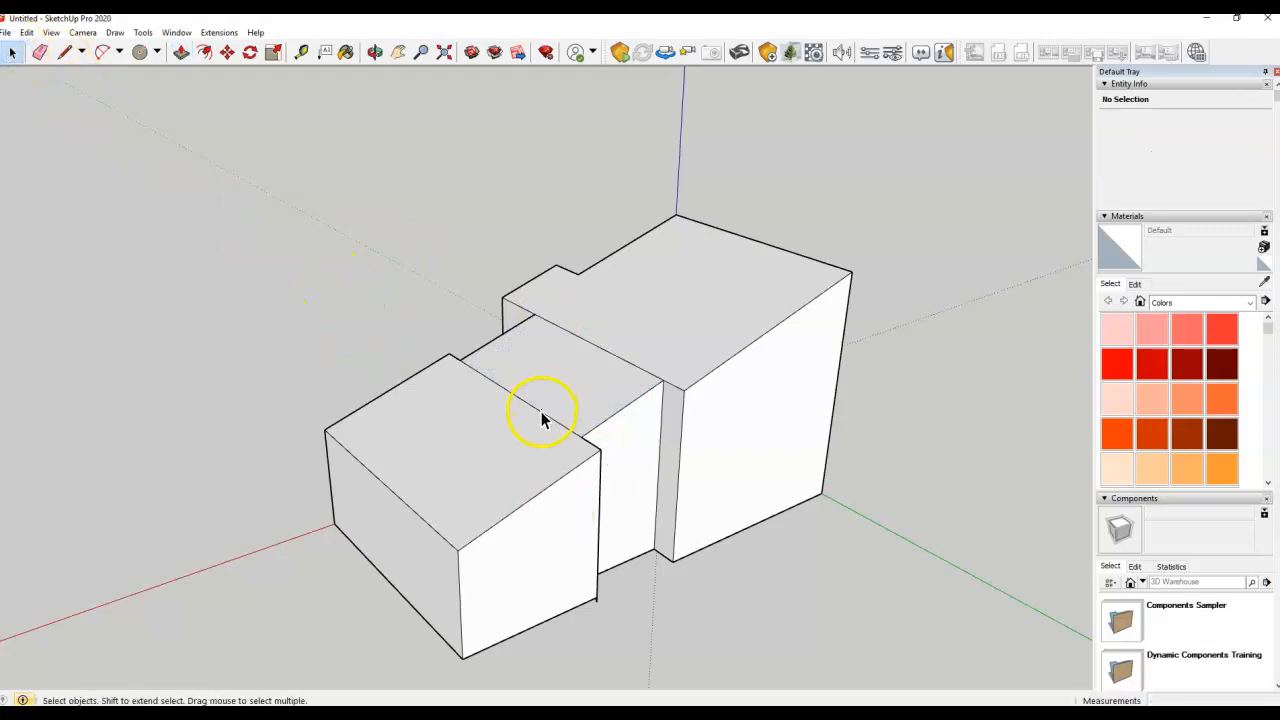
click(541, 420)
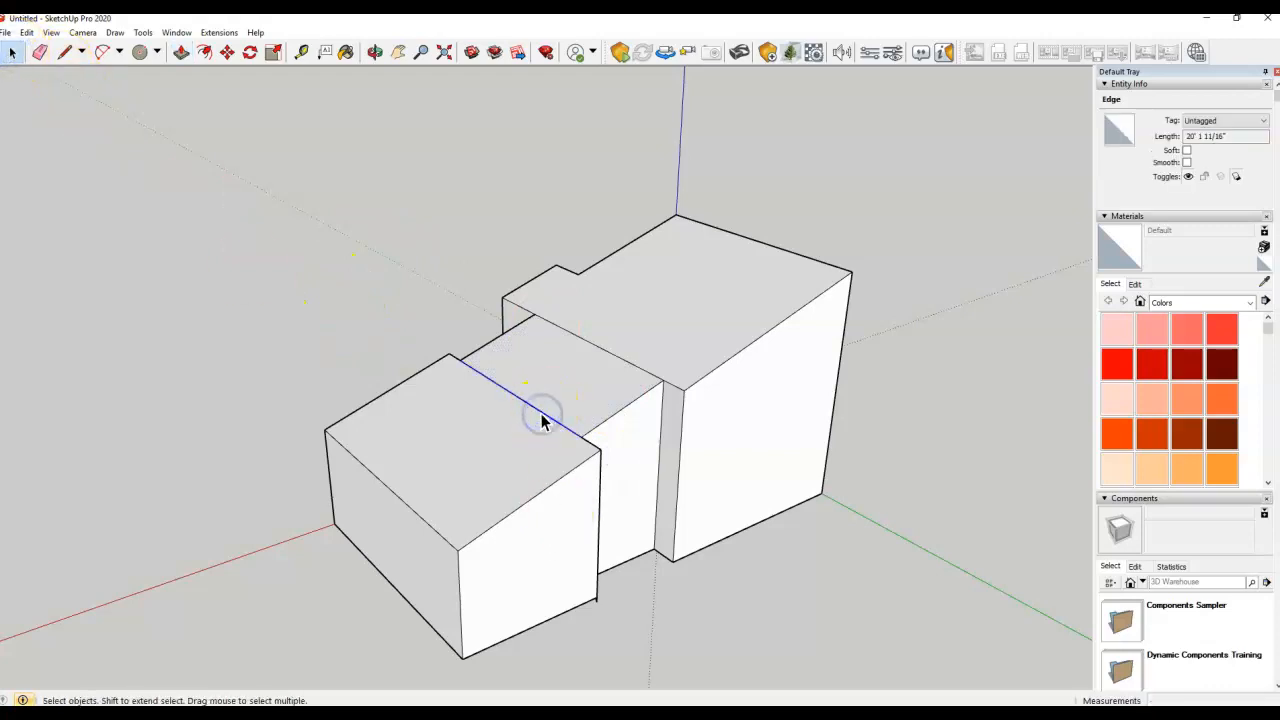
click(578, 341)
key(Delete)
middle_drag(503, 447, 634, 443)
click(594, 467)
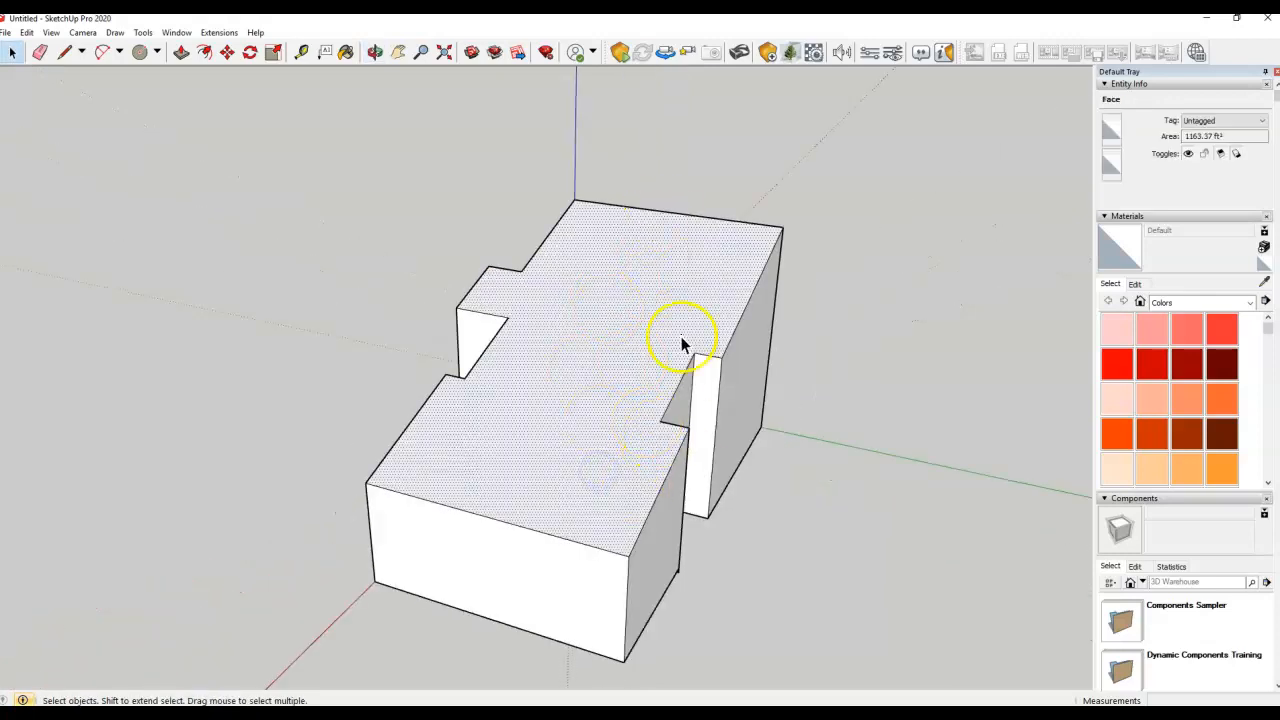
middle_drag(384, 240, 977, 203)
click(266, 527)
middle_drag(266, 314, 591, 294)
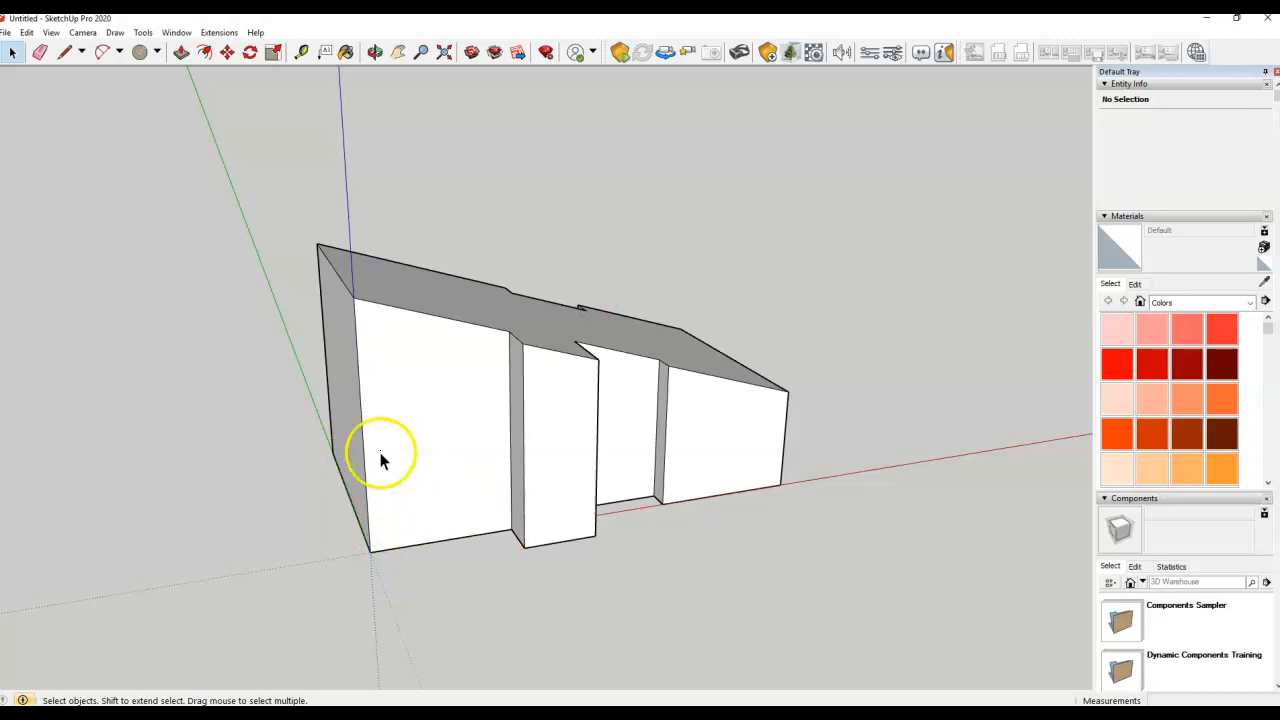
Inspect the sloped roof, then window-select all 60 entities of the stepped building
middle_drag(366, 480, 445, 550)
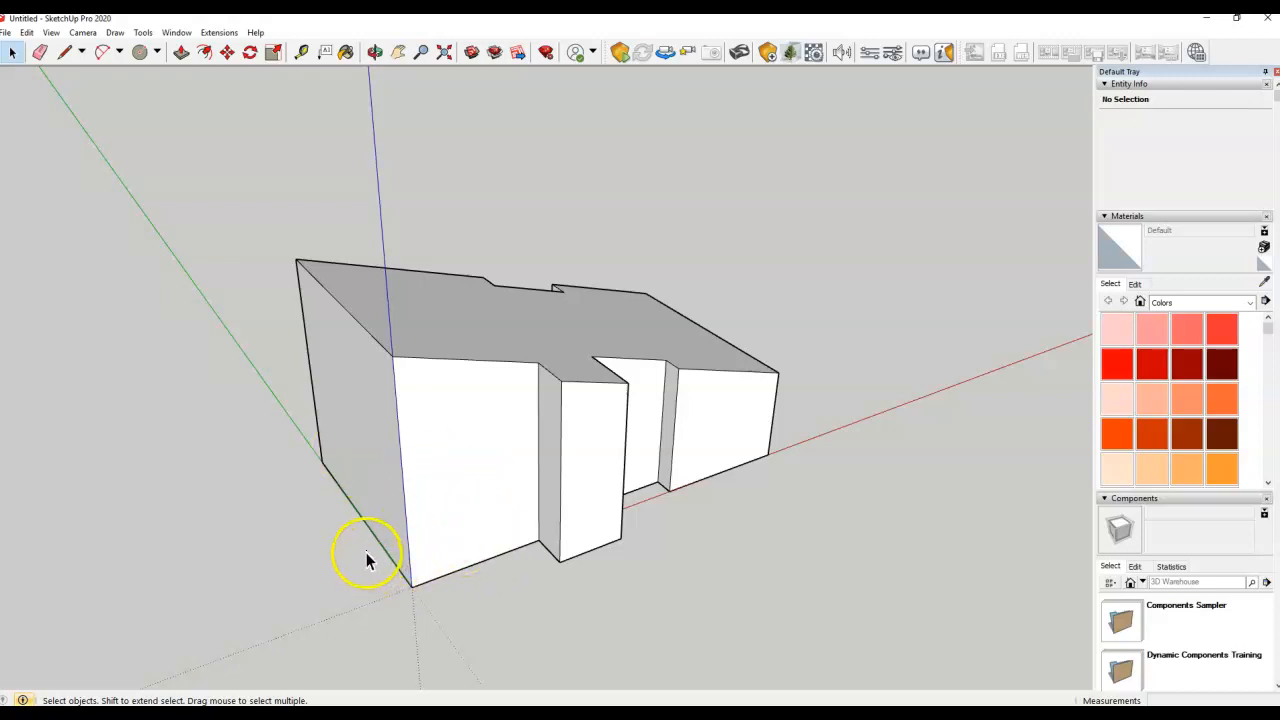
middle_drag(440, 423, 510, 305)
scroll(368, 512, up, 2)
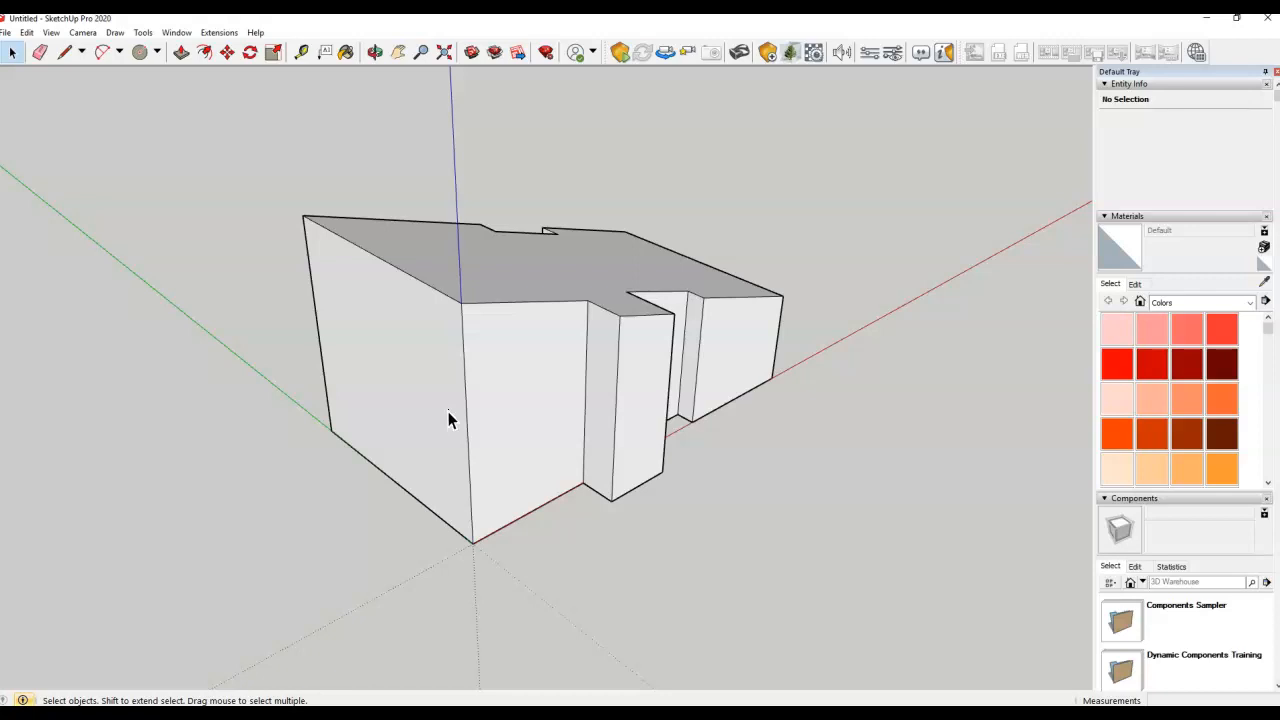
middle_drag(557, 391, 380, 443)
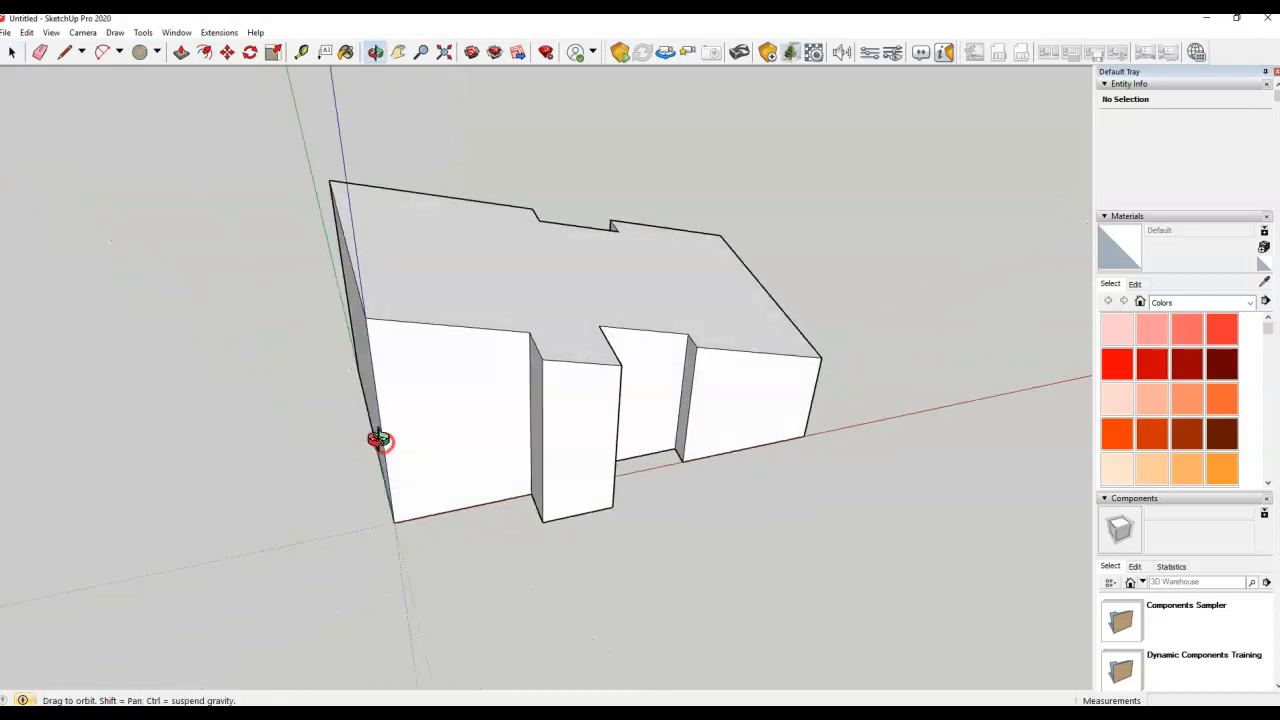
mouse_move(577, 414)
middle_down()
mouse_move(600, 406)
mouse_move(600, 420)
middle_up()
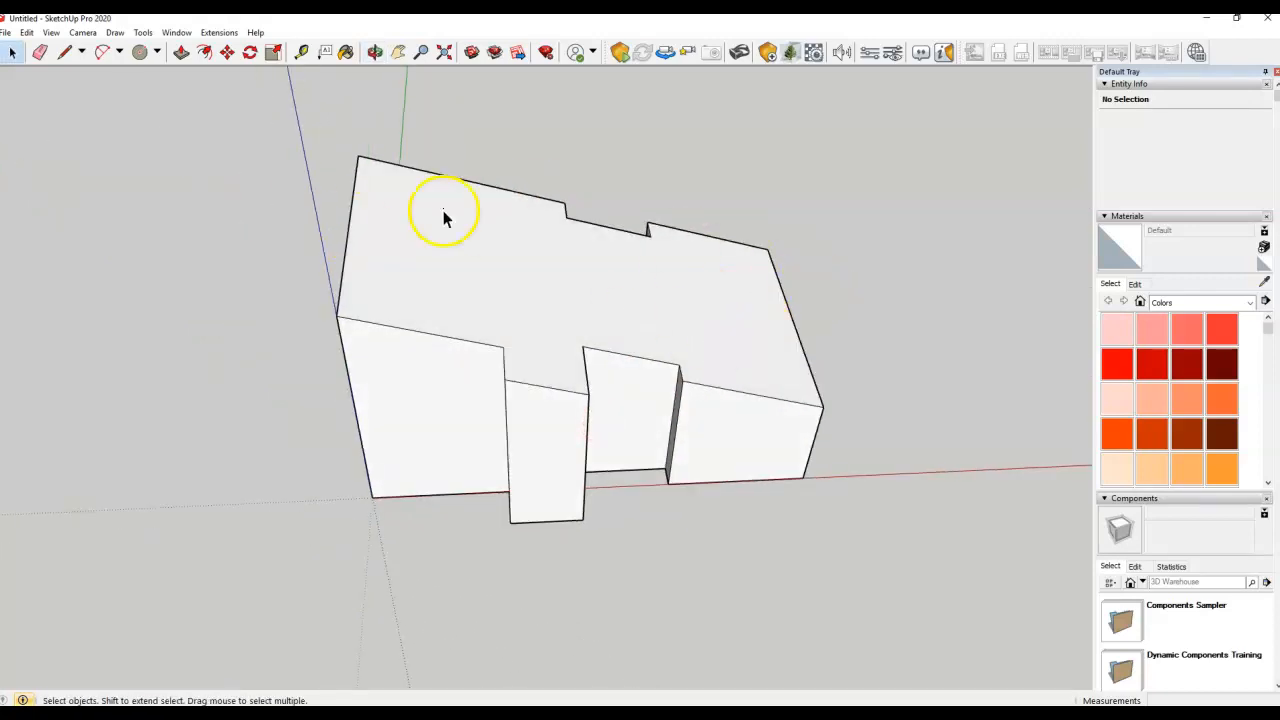
drag(240, 105, 898, 580)
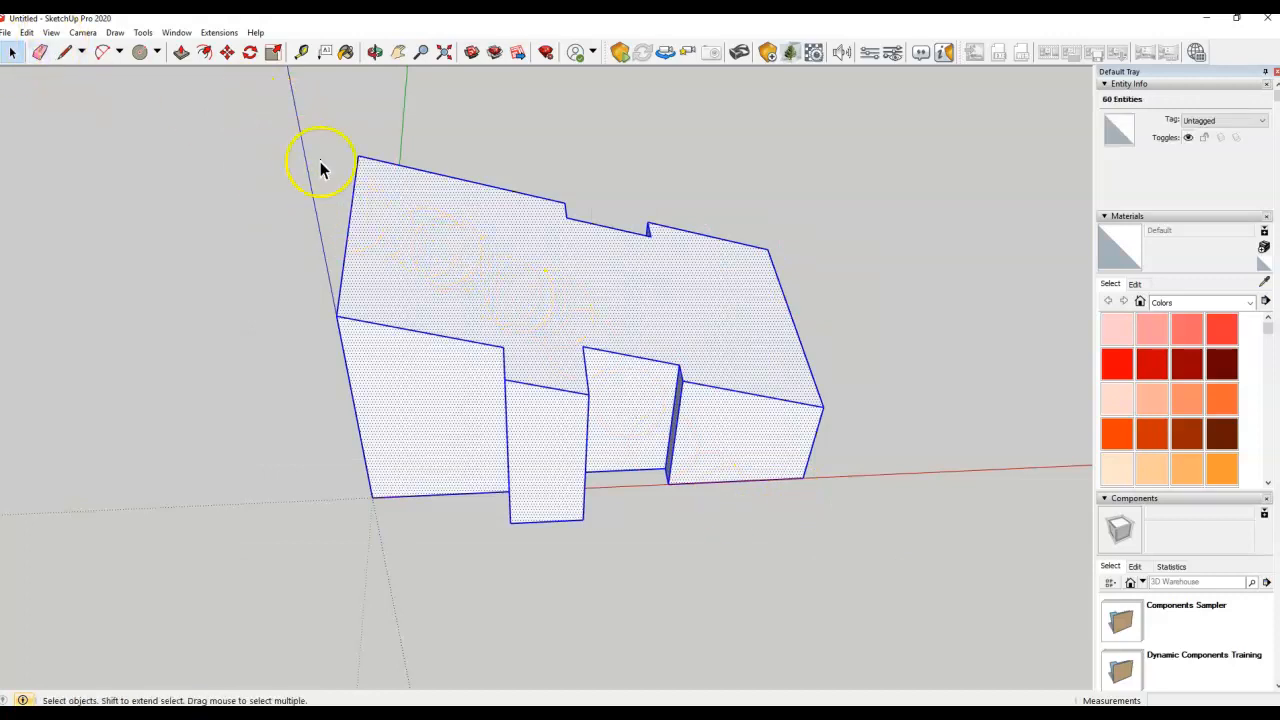
Make the selected building a group
right_click(437, 245)
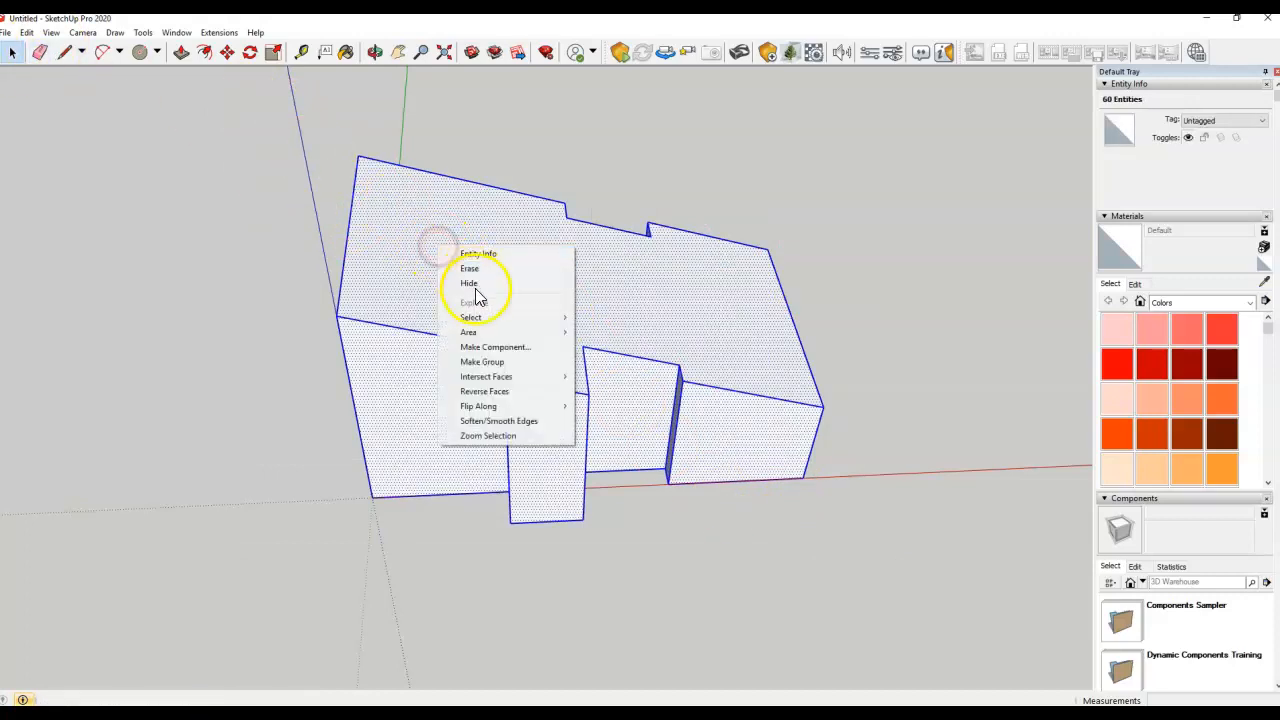
click(520, 362)
click(405, 585)
middle_drag(405, 585, 448, 475)
Draw a closed L-shaped outline on the ground around the building's front corner
click(64, 52)
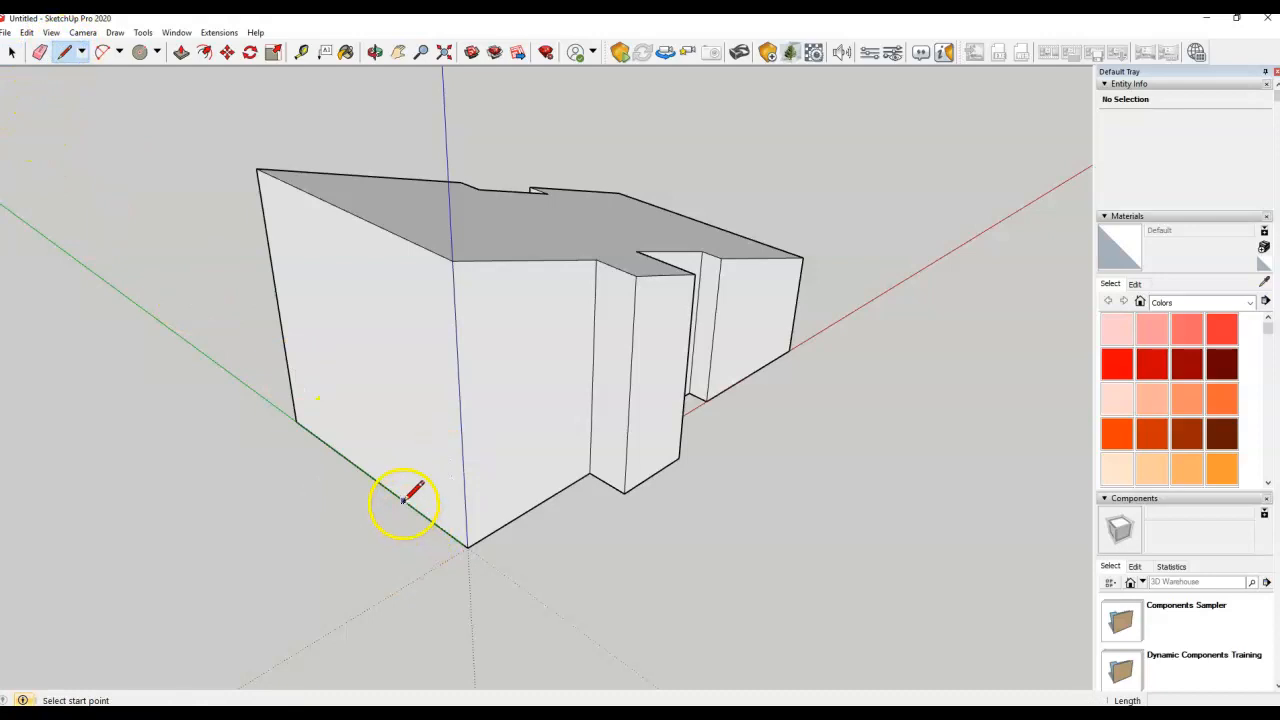
click(375, 480)
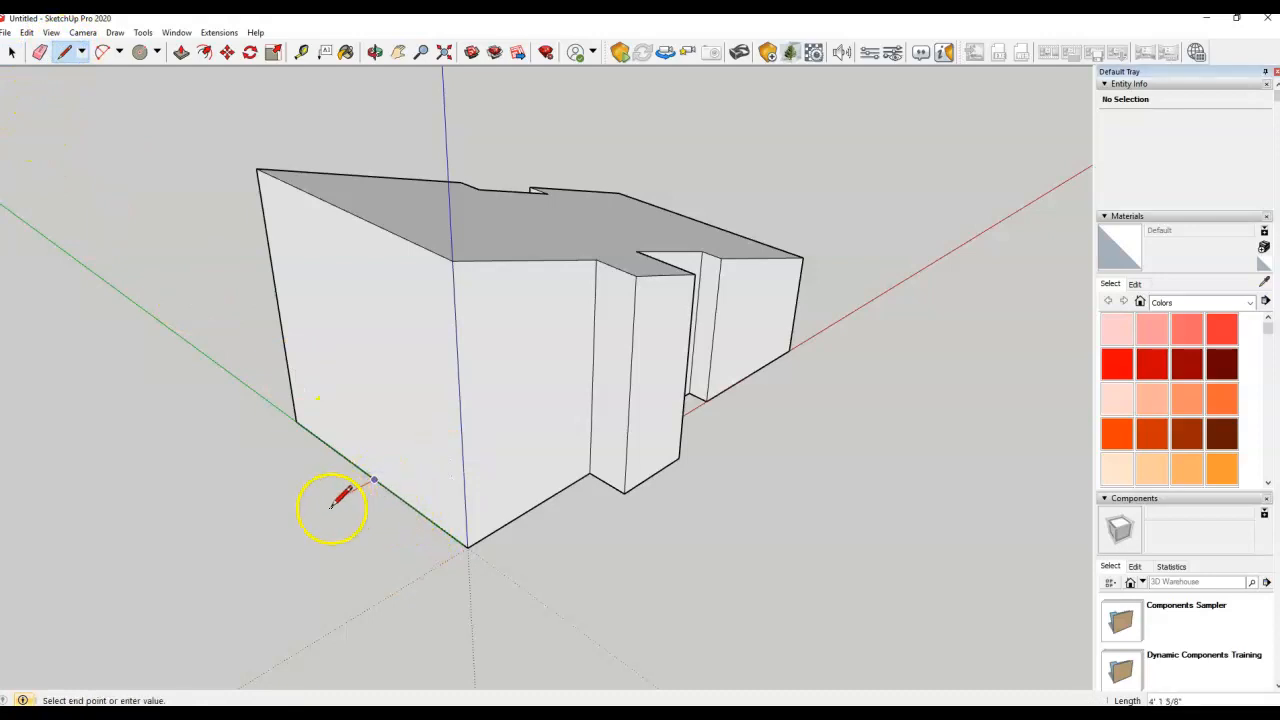
click(325, 505)
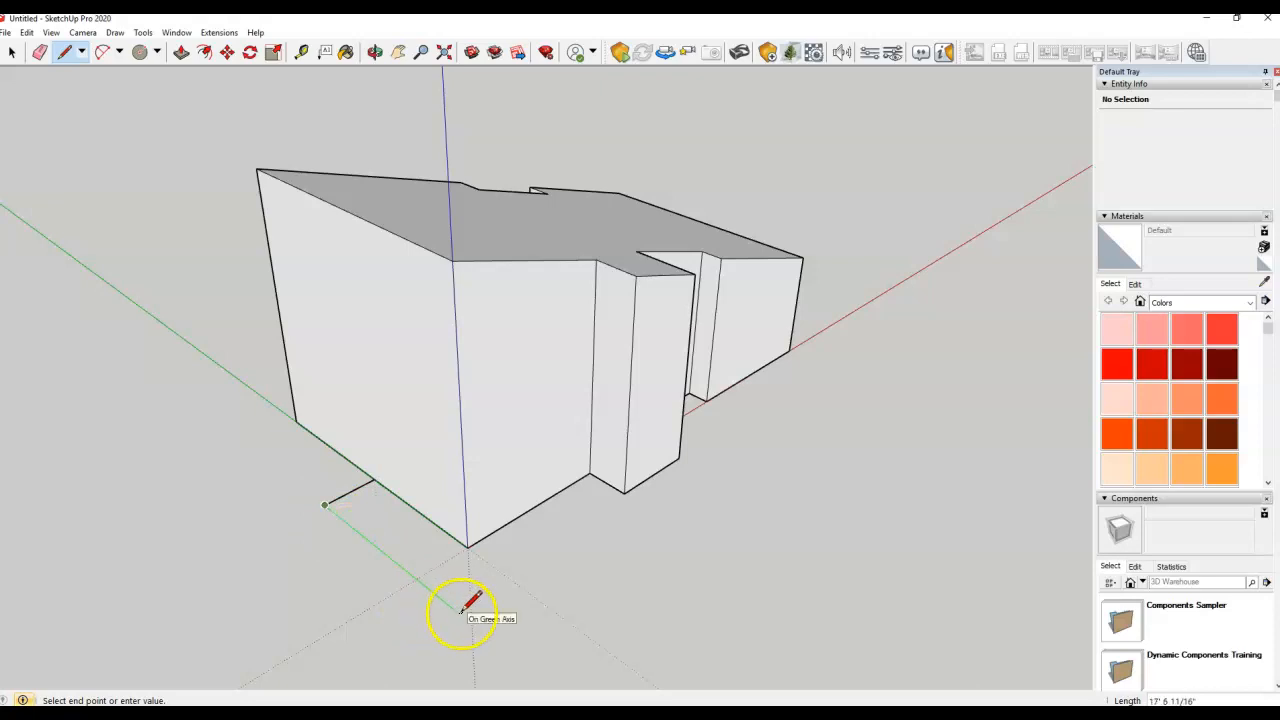
middle_drag(463, 611, 749, 646)
click(698, 600)
middle_drag(734, 529, 211, 557)
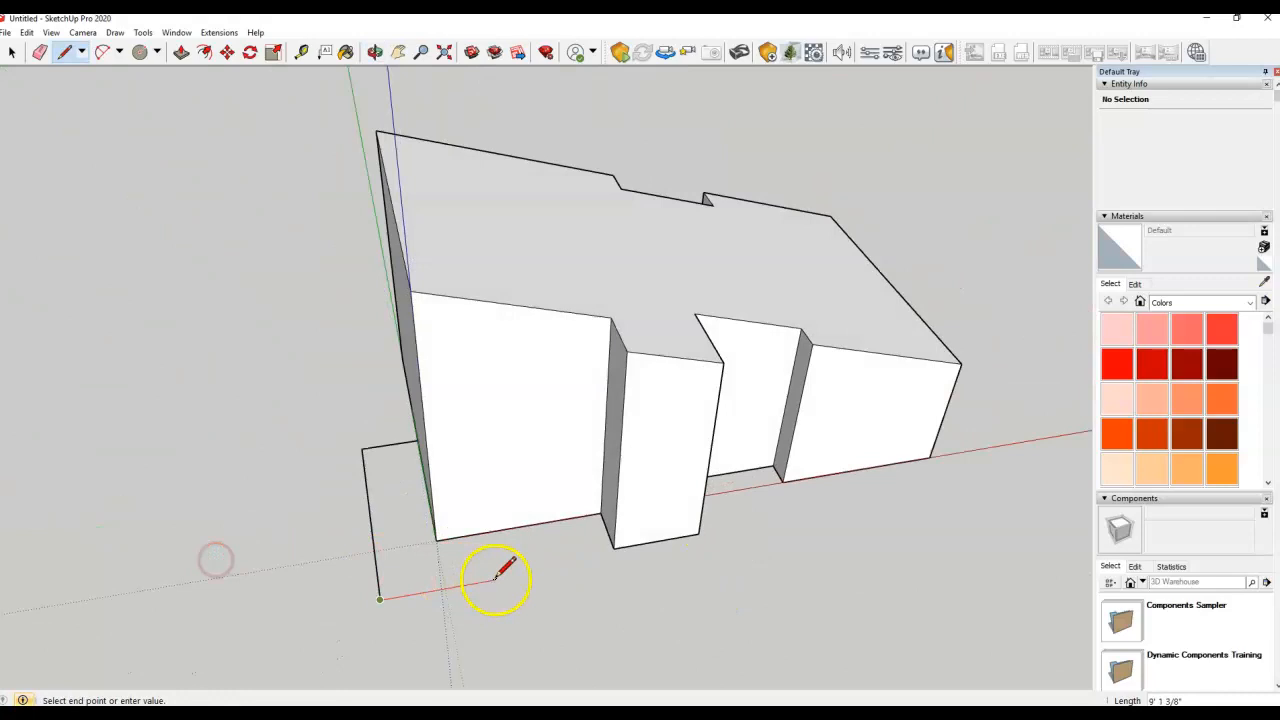
middle_drag(534, 571, 462, 543)
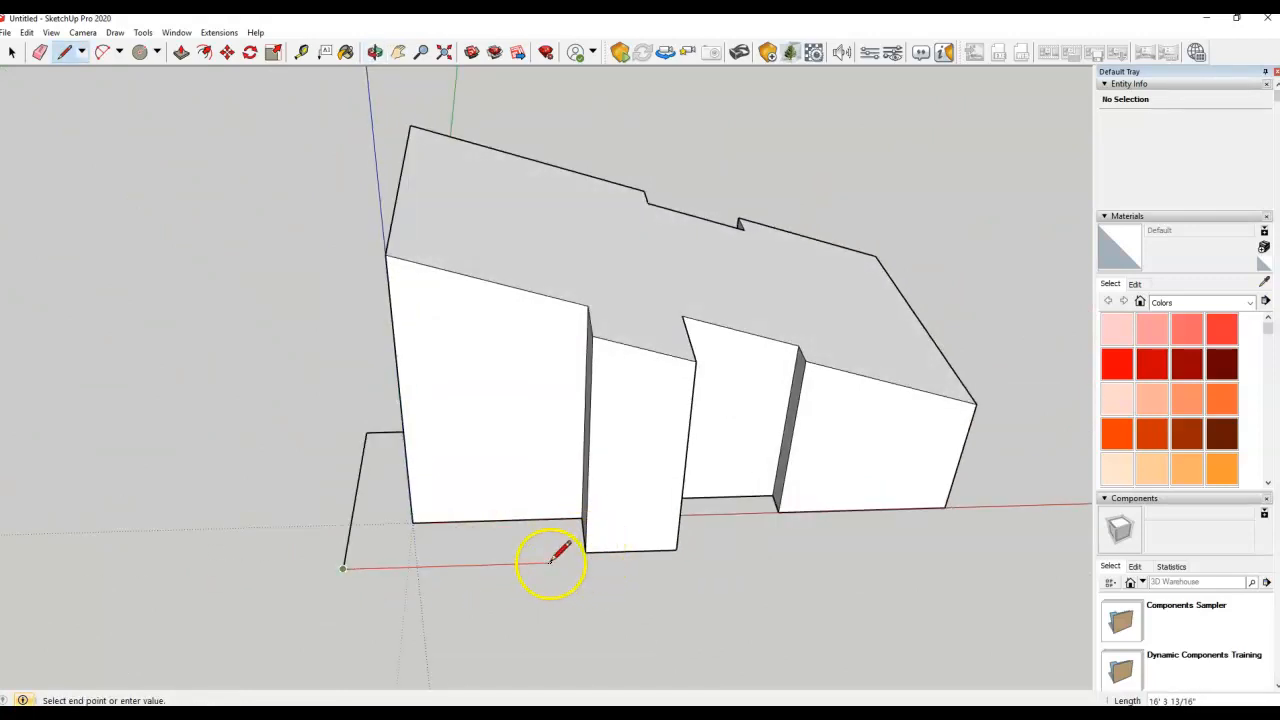
click(545, 563)
click(541, 520)
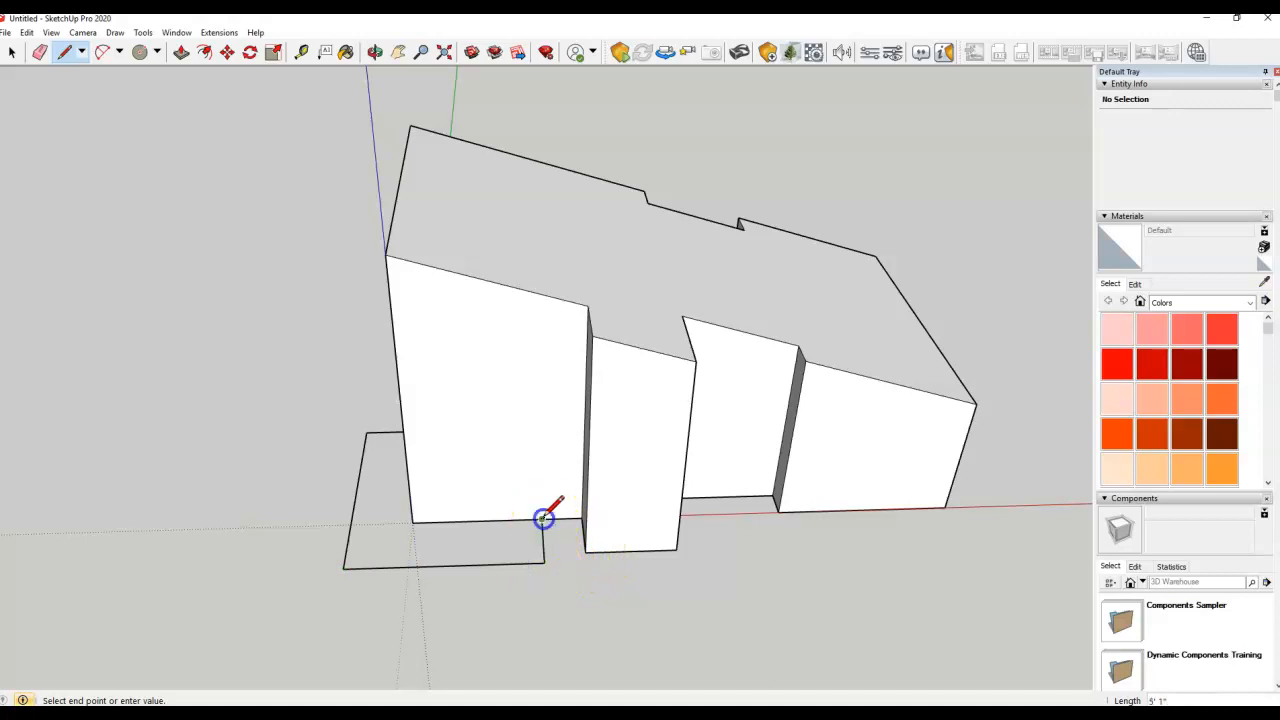
middle_drag(433, 537, 691, 529)
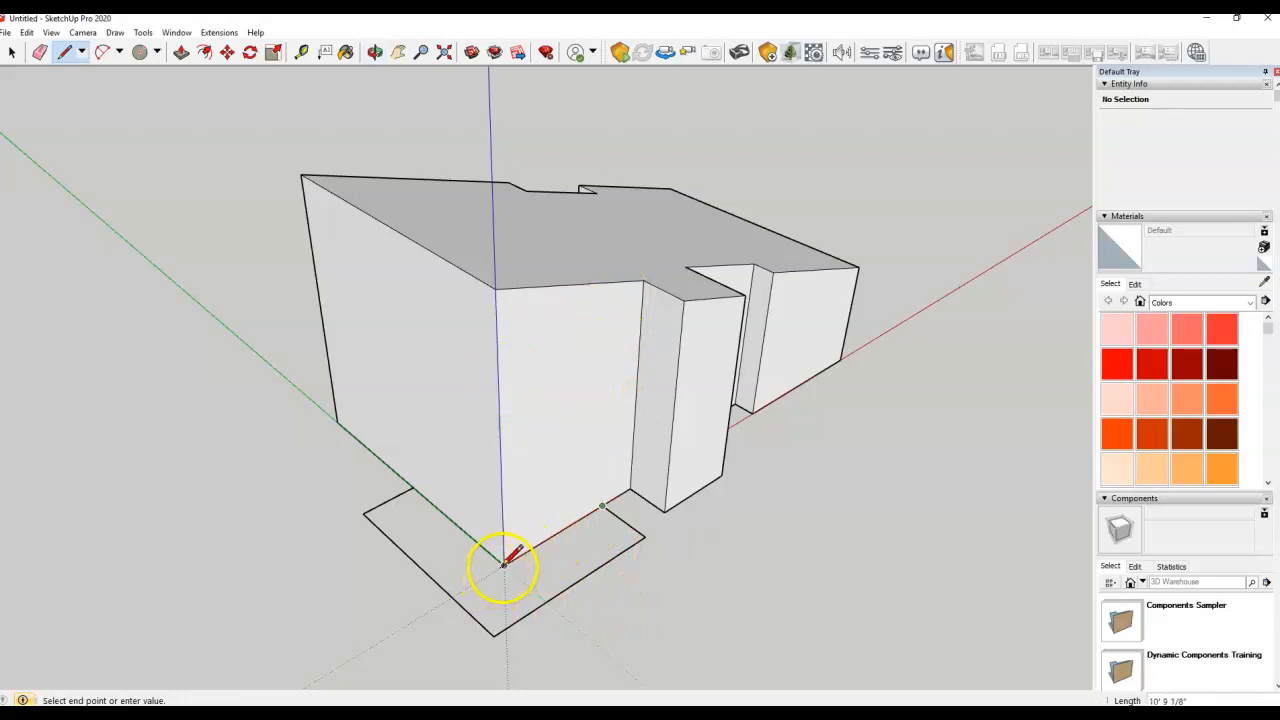
click(411, 488)
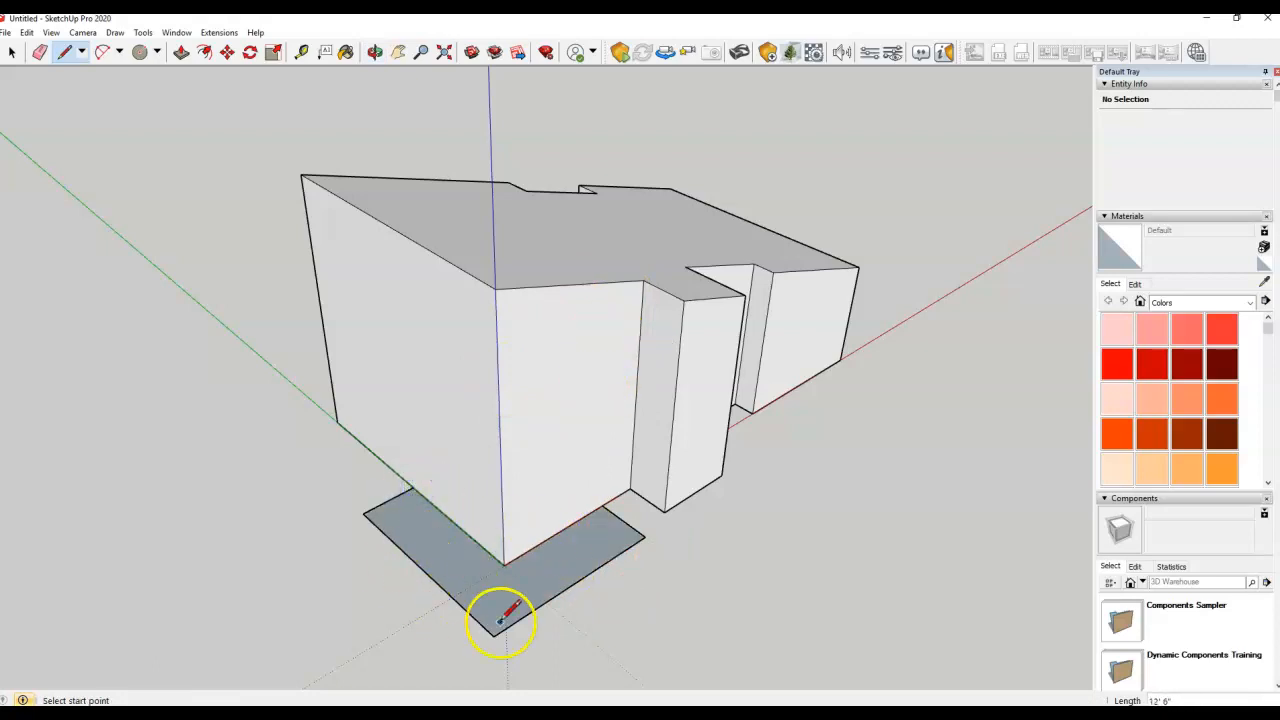
middle_drag(455, 460, 437, 546)
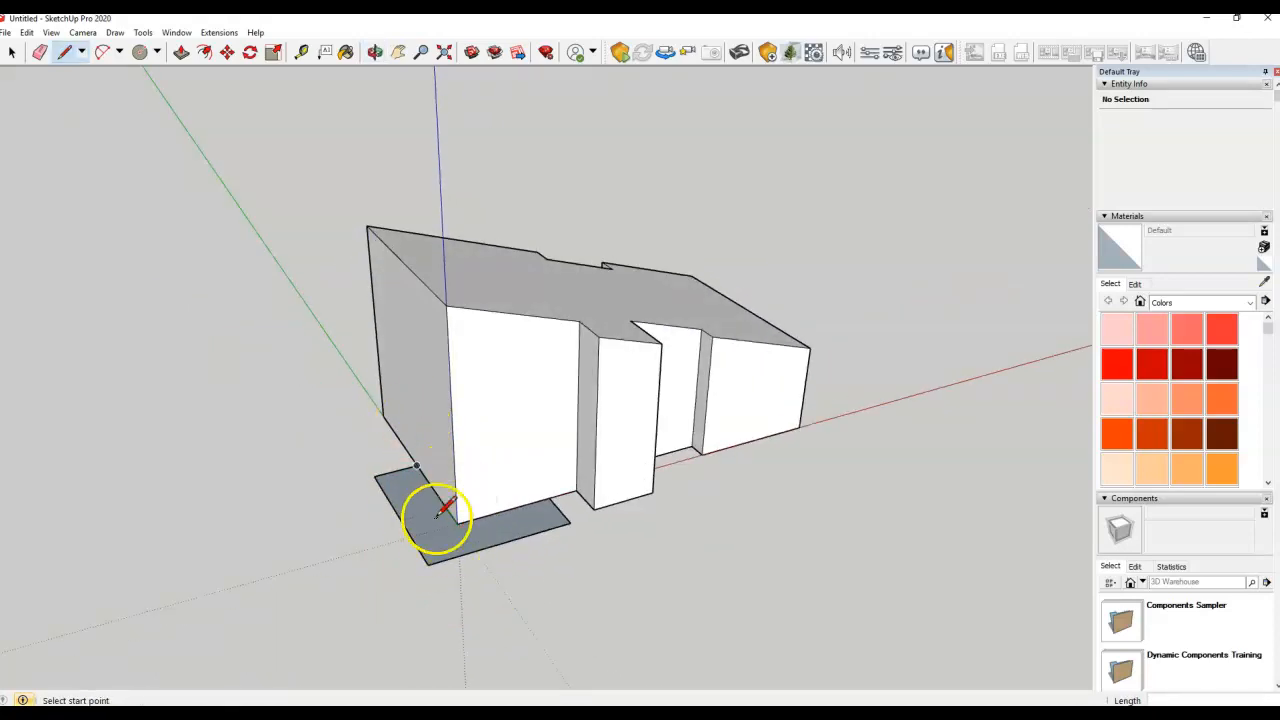
Push/Pull the L-shaped face up into a low block about 7' 5" tall
click(180, 56)
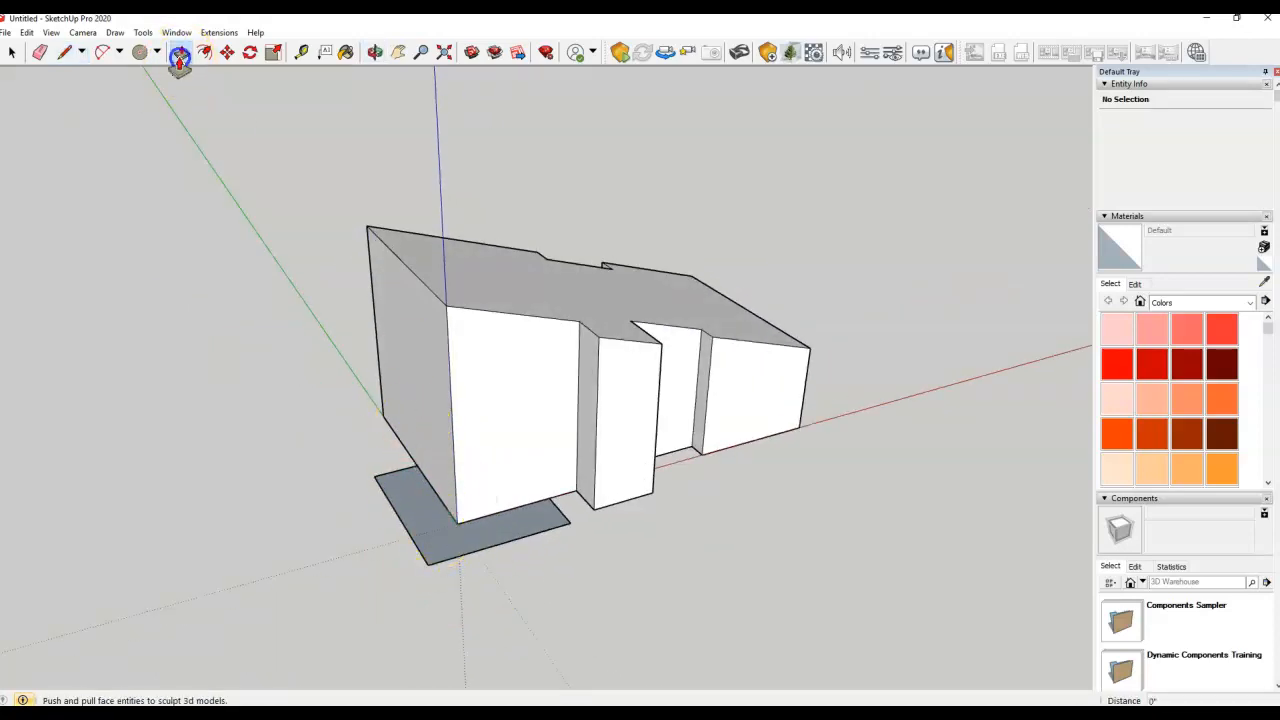
click(431, 534)
middle_drag(415, 470, 323, 286)
click(434, 450)
drag(434, 450, 414, 429)
middle_drag(414, 429, 774, 486)
Triple-click the L-shaped block and make it its own group beside the building
click(203, 206)
click(12, 52)
click(624, 630)
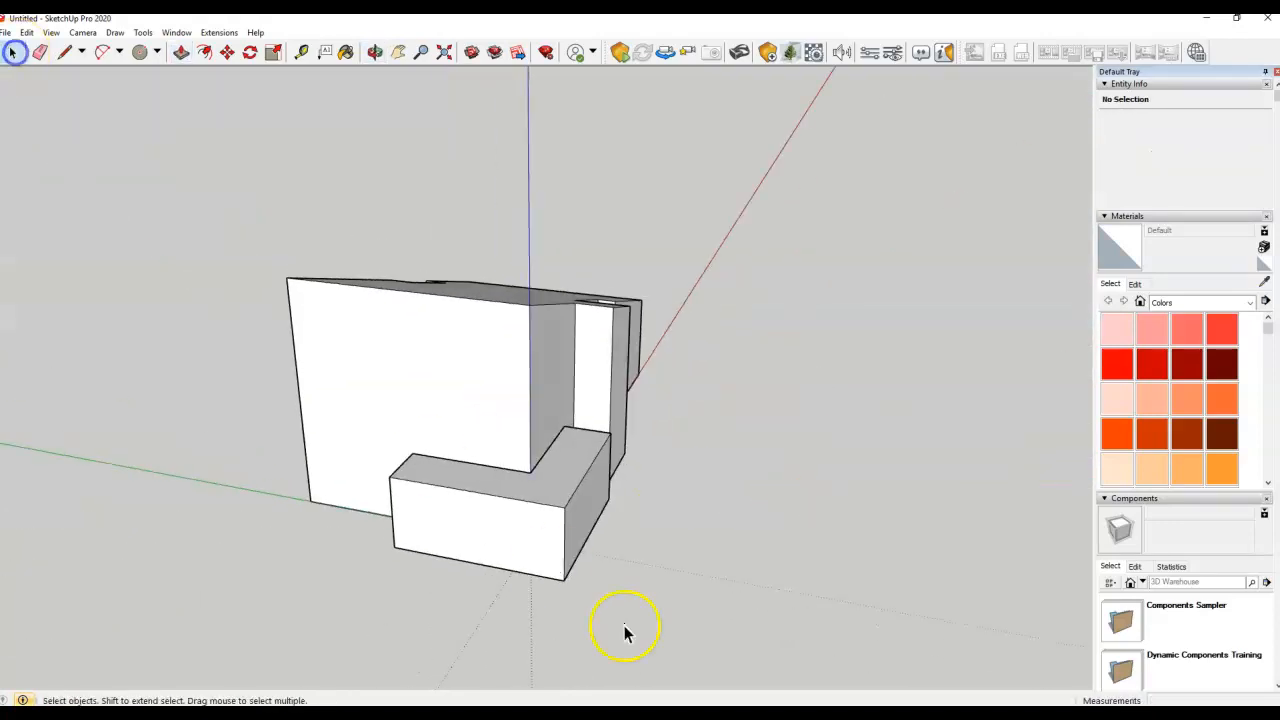
triple_click(509, 524)
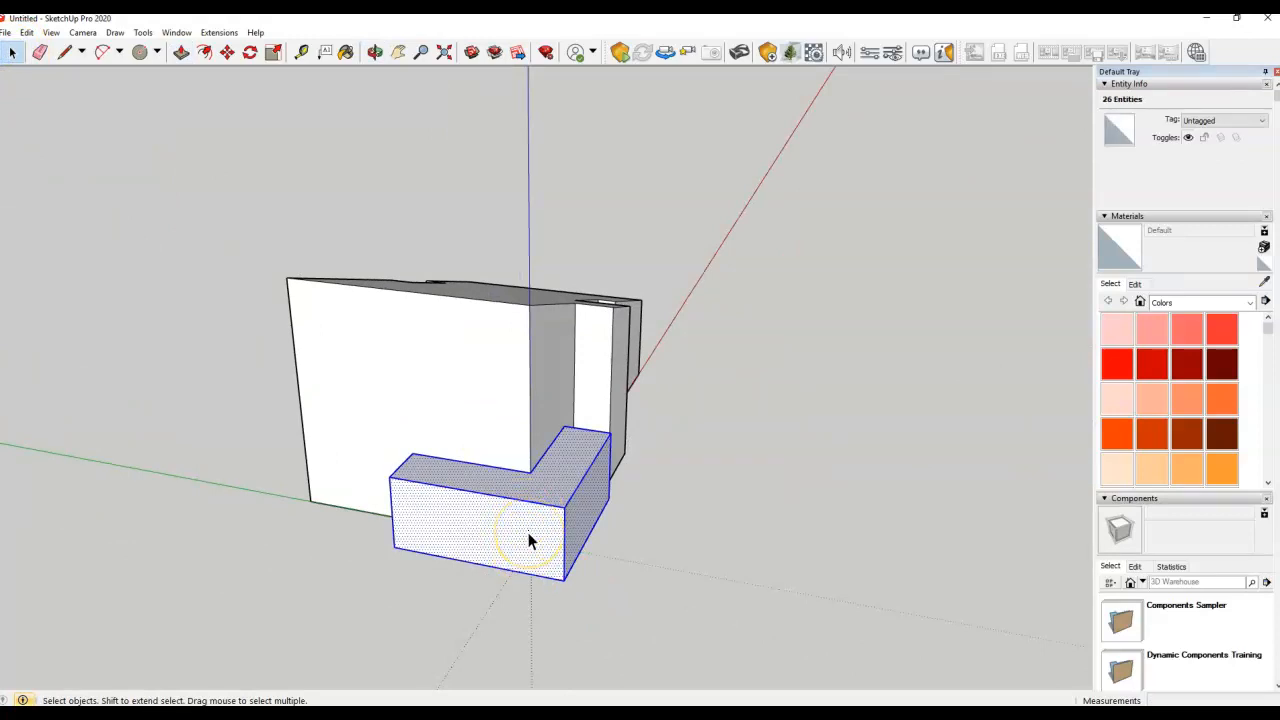
right_click(529, 533)
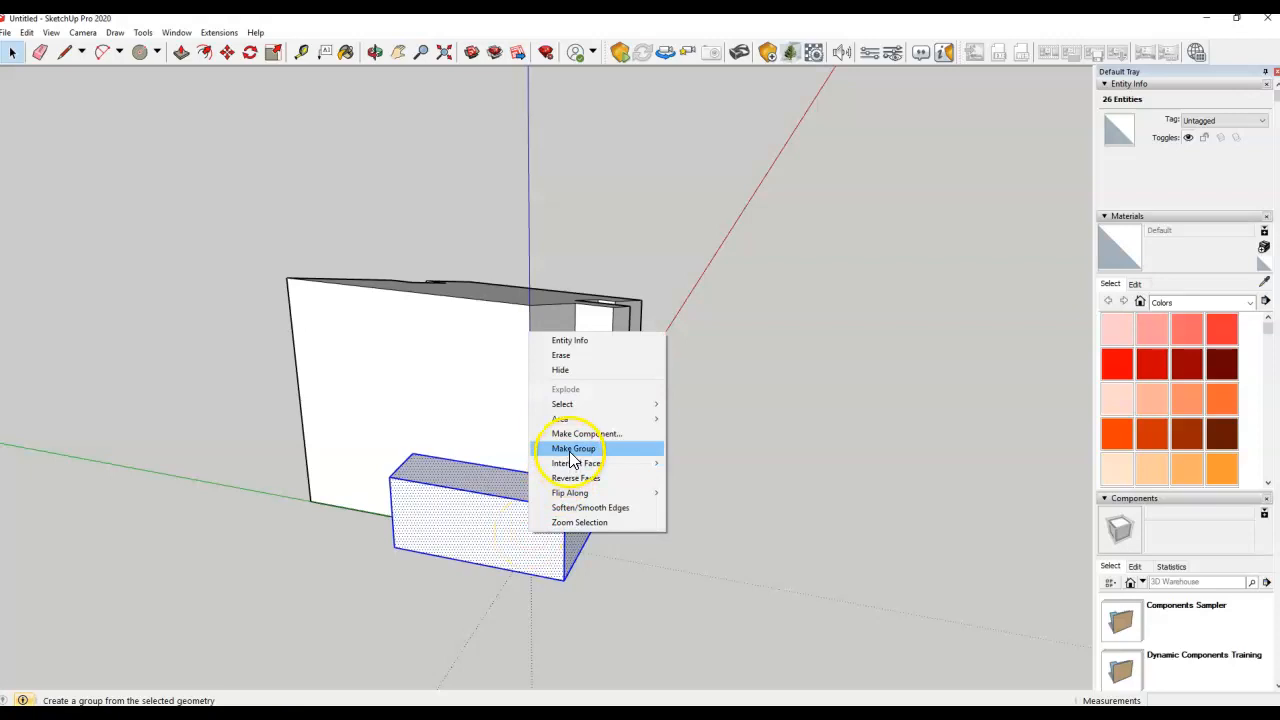
click(573, 449)
middle_drag(668, 480, 343, 549)
click(463, 380)
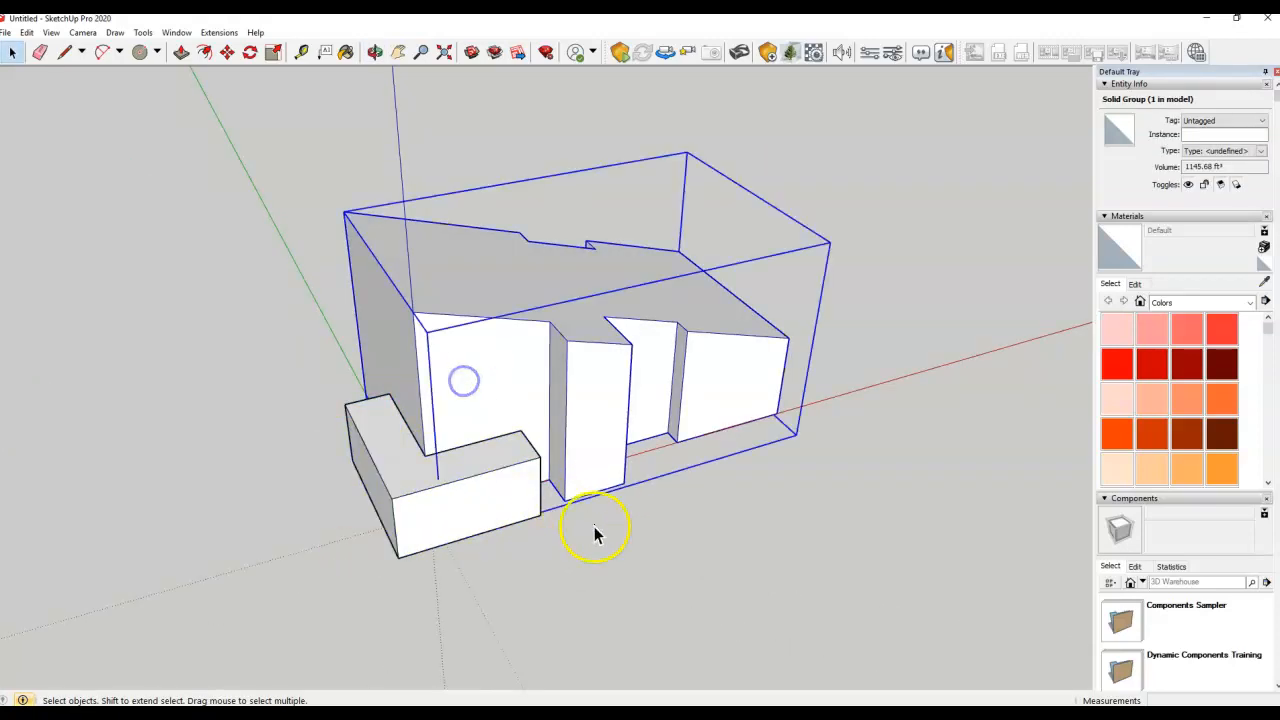
click(714, 549)
middle_drag(557, 466, 557, 371)
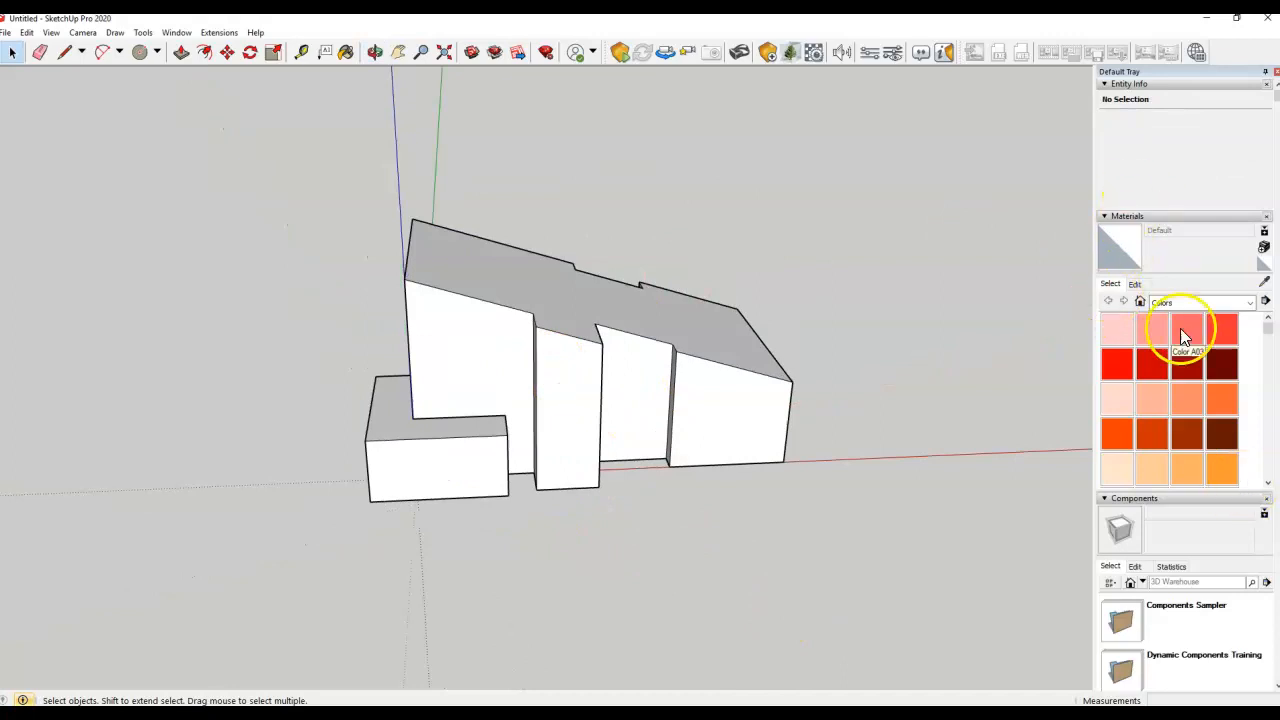
scroll(1205, 440, down, 3)
scroll(1211, 511, down, 3)
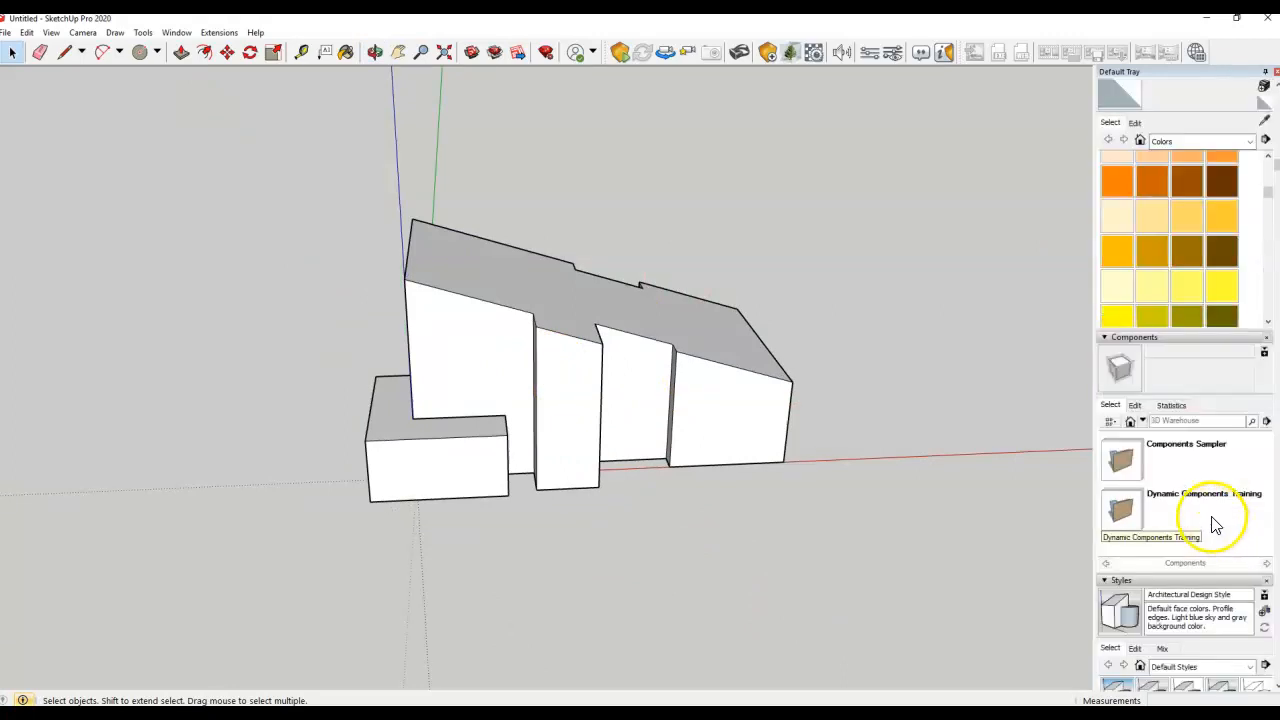
scroll(1215, 526, down, 3)
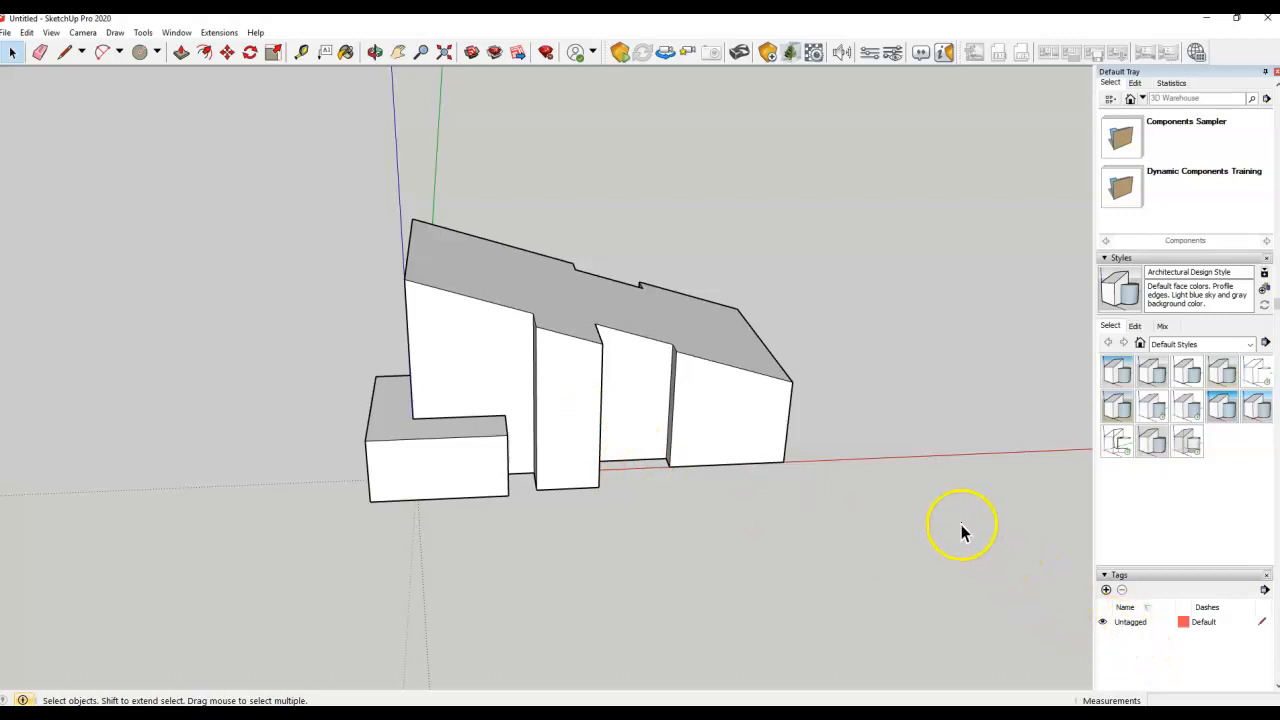
middle_drag(251, 357, 251, 394)
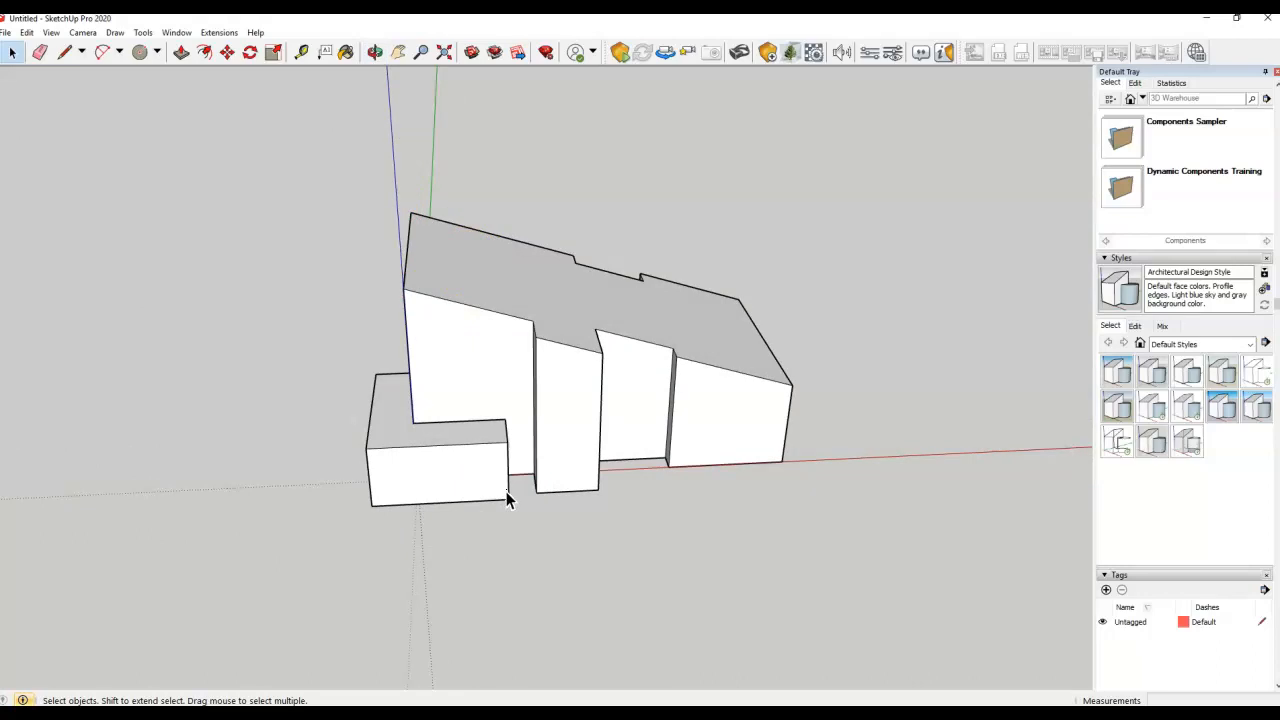
middle_drag(540, 482, 680, 434)
middle_click(636, 430)
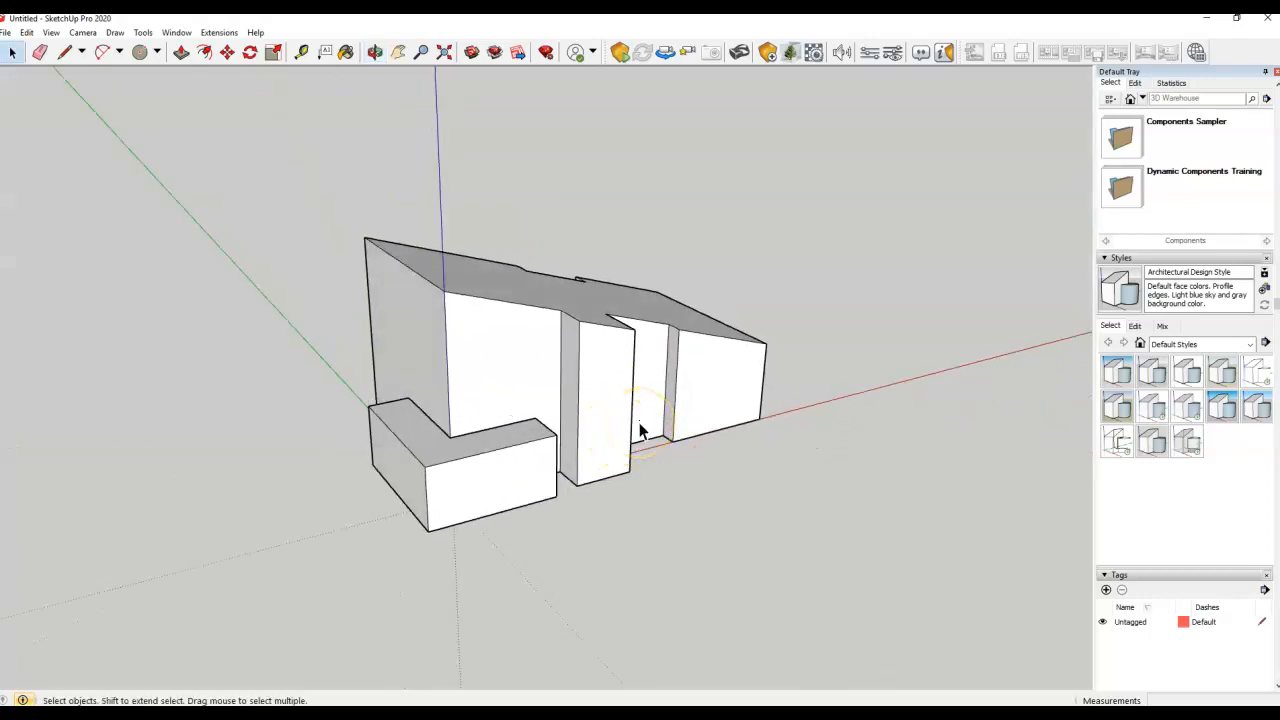
middle_click(597, 400)
middle_click(570, 398)
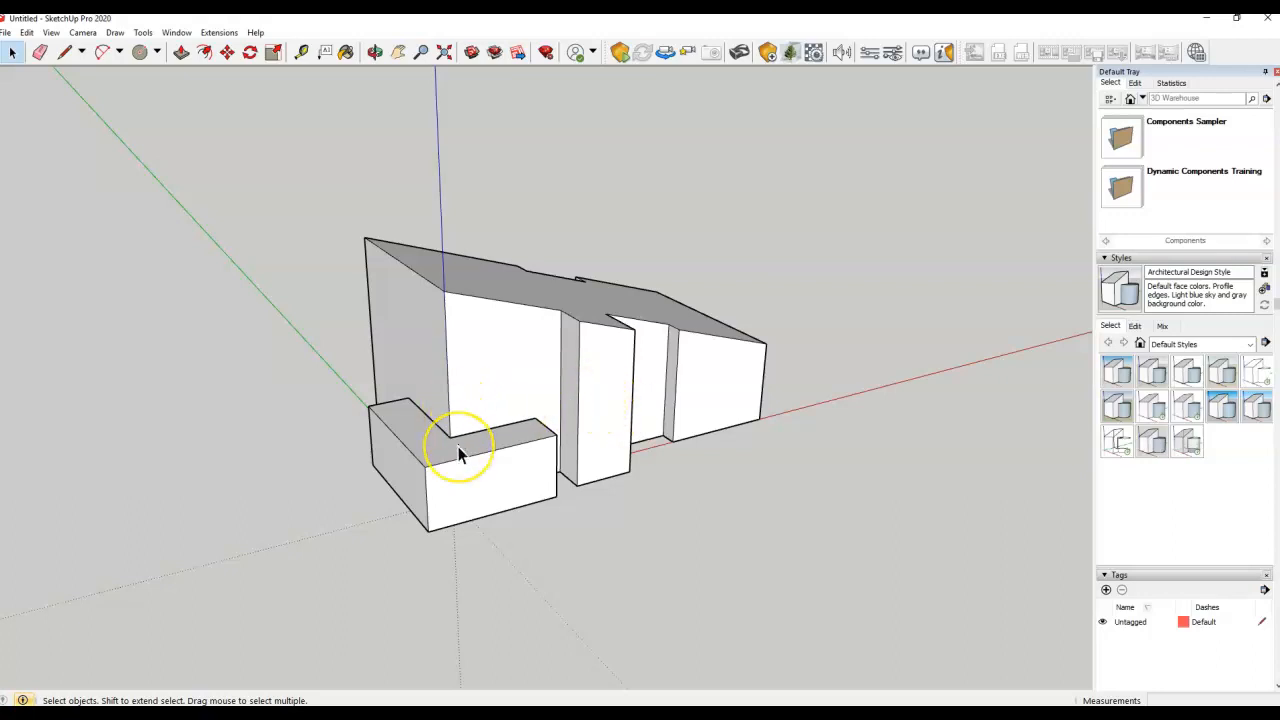